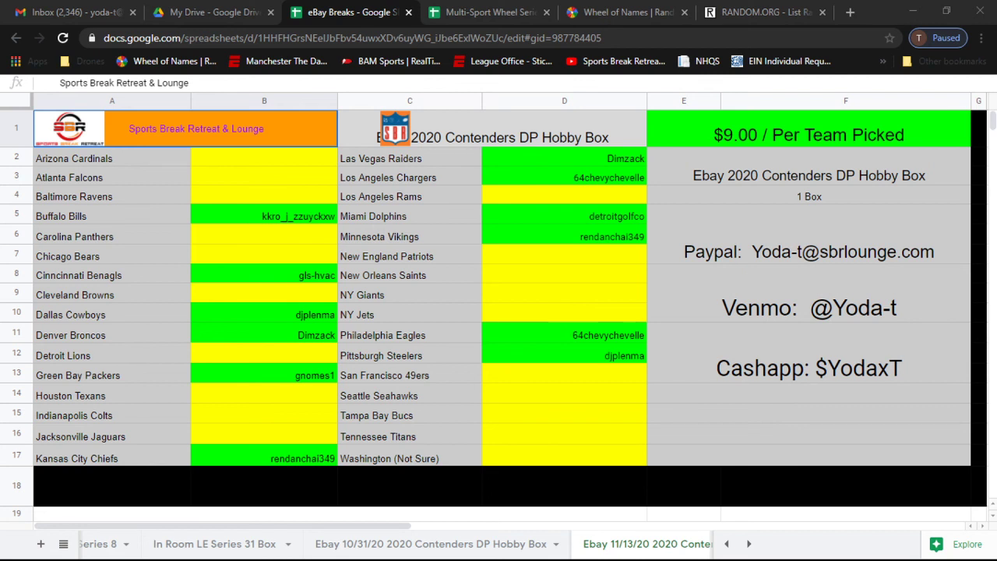
# Select the empty buyer cell beside the Jacksonville Jaguars.
pyautogui.click(290, 435)
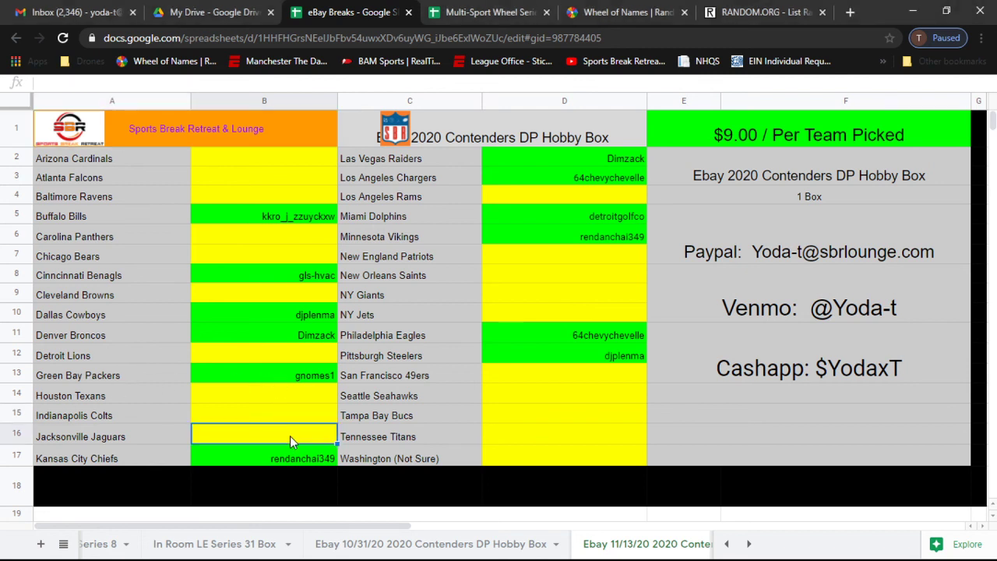
# Enter the buyer's username and nickname in B16 beside the Jacksonville Jaguars.
pyautogui.write('damusa')
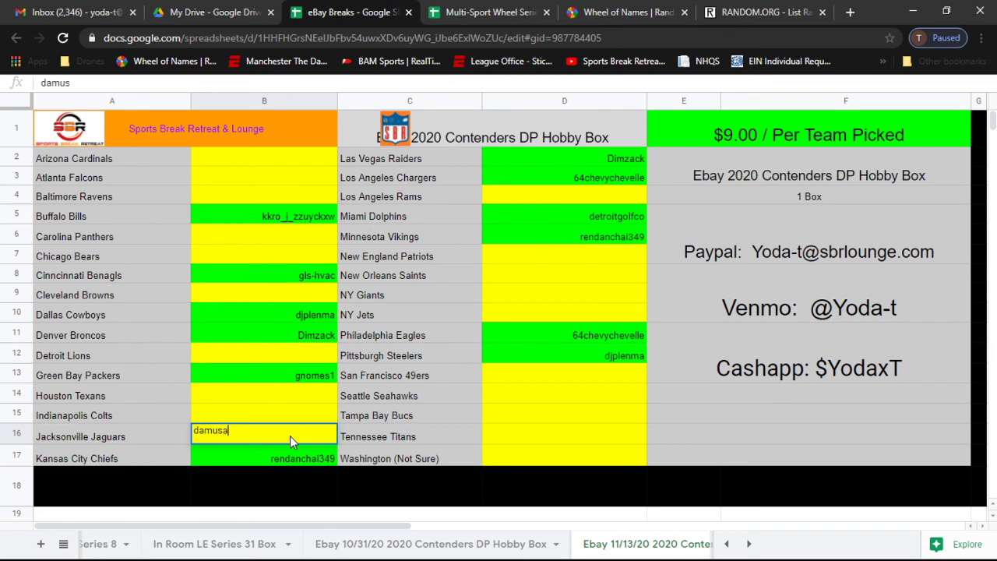
pyautogui.write("tx '")
pyautogui.write('Mr. San')
pyautogui.write(' Anto')
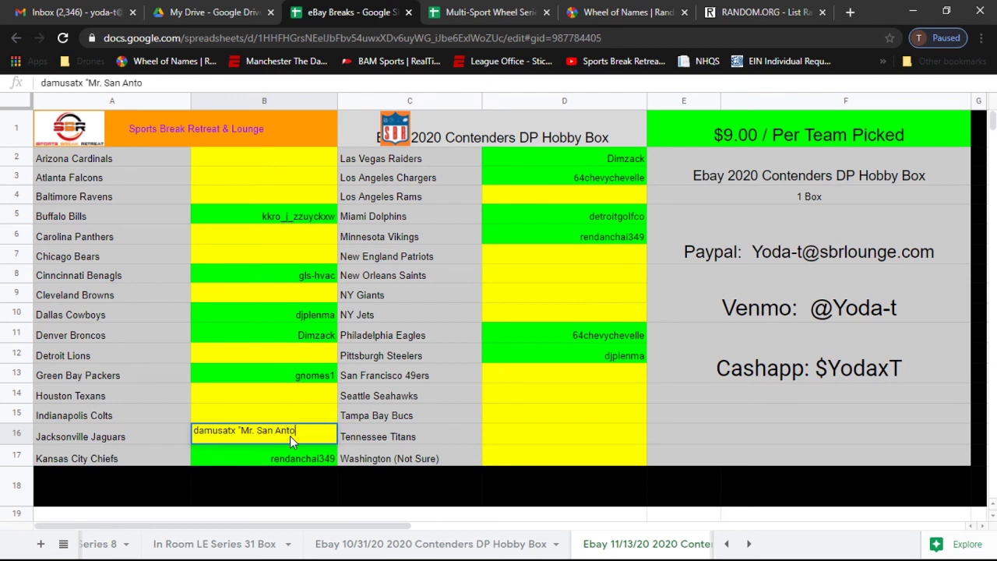
pyautogui.write('nio')
pyautogui.click(578, 399)
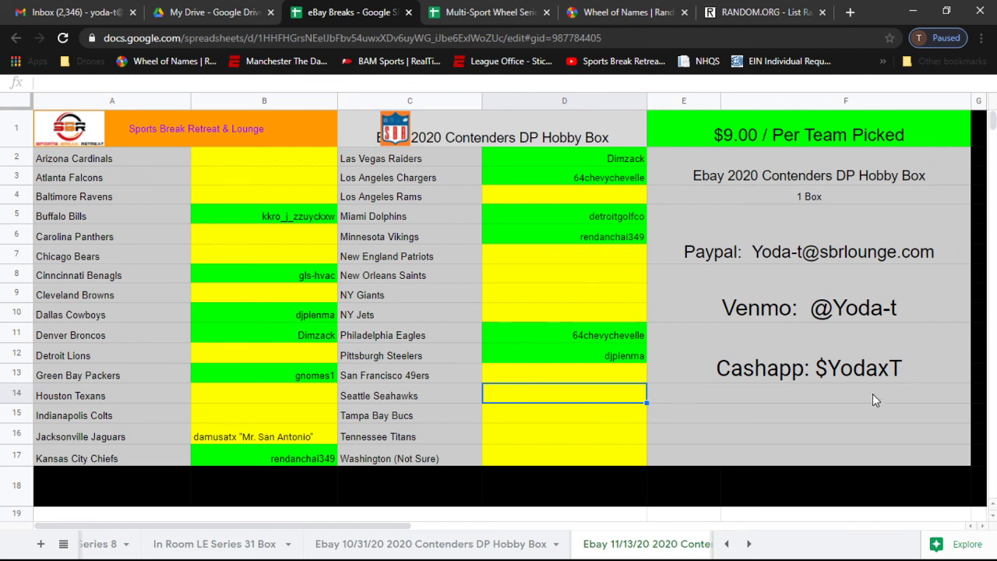
# Type the buyer's name into B9 beside the Cleveland Browns, then discard the unfinished entry.
pyautogui.click(594, 413)
pyautogui.click(598, 436)
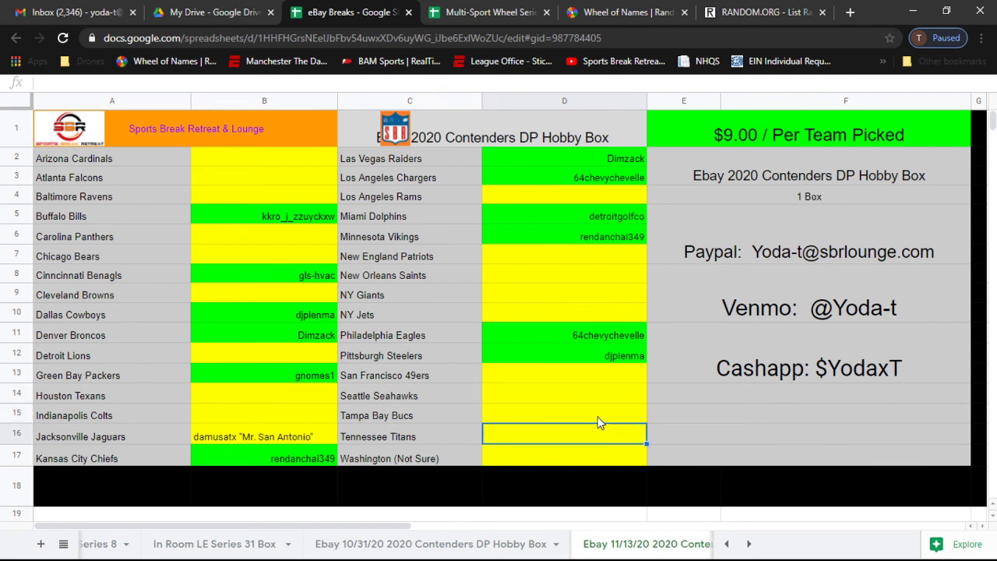
pyautogui.click(596, 375)
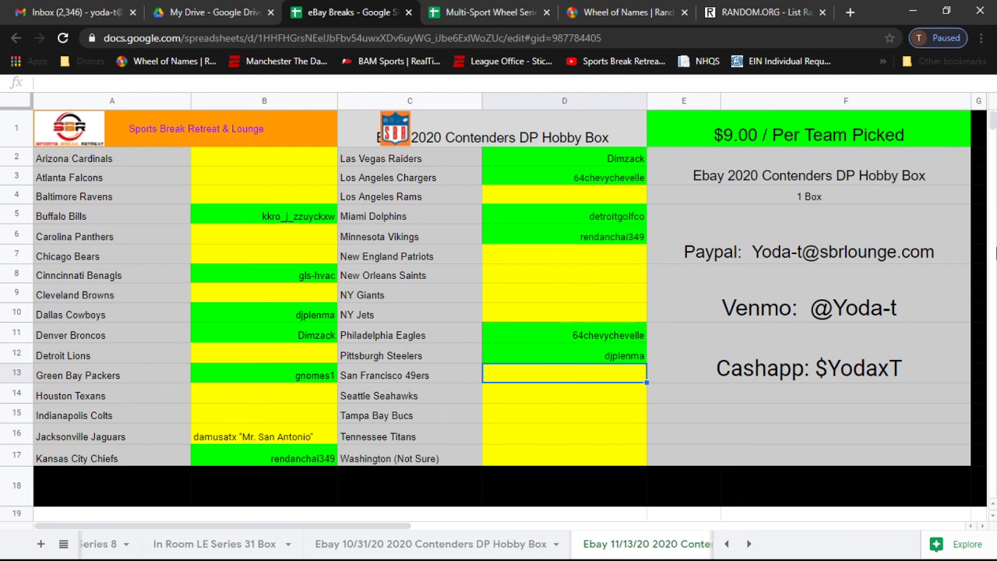
pyautogui.click(246, 298)
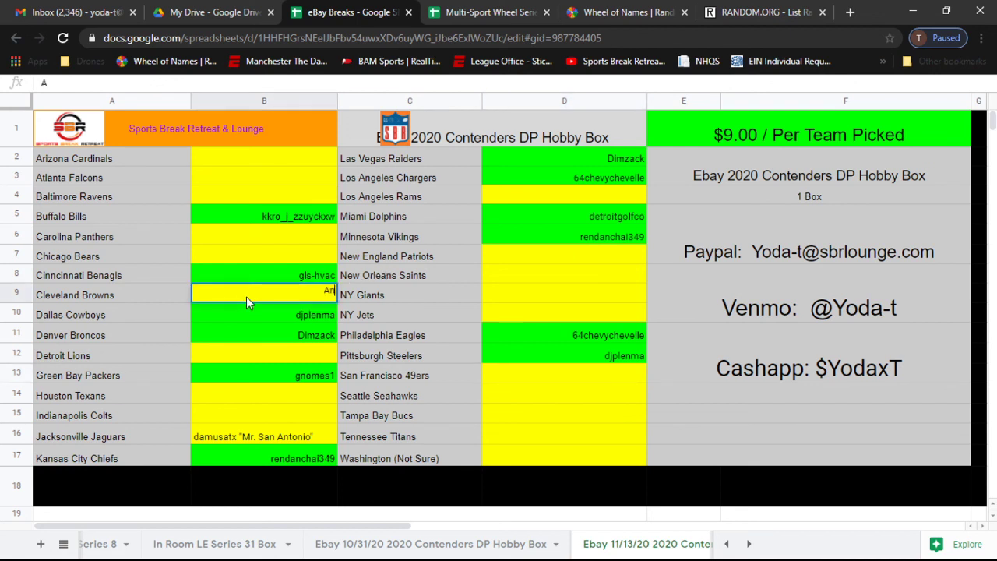
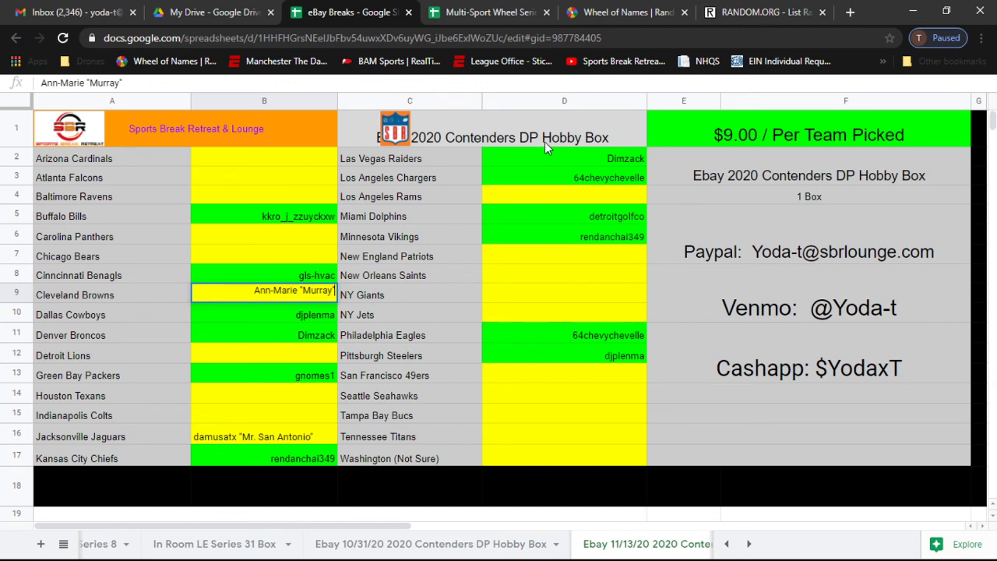
pyautogui.press('Escape')
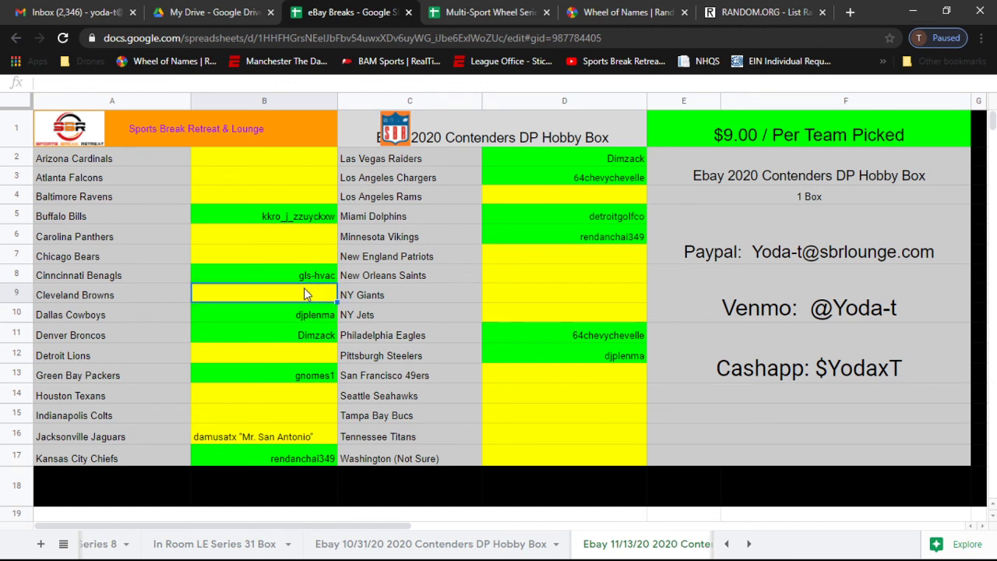
# Re-enter the buyer's name in B9, commit it, and leave full-screen view.
pyautogui.doubleClick(302, 292)
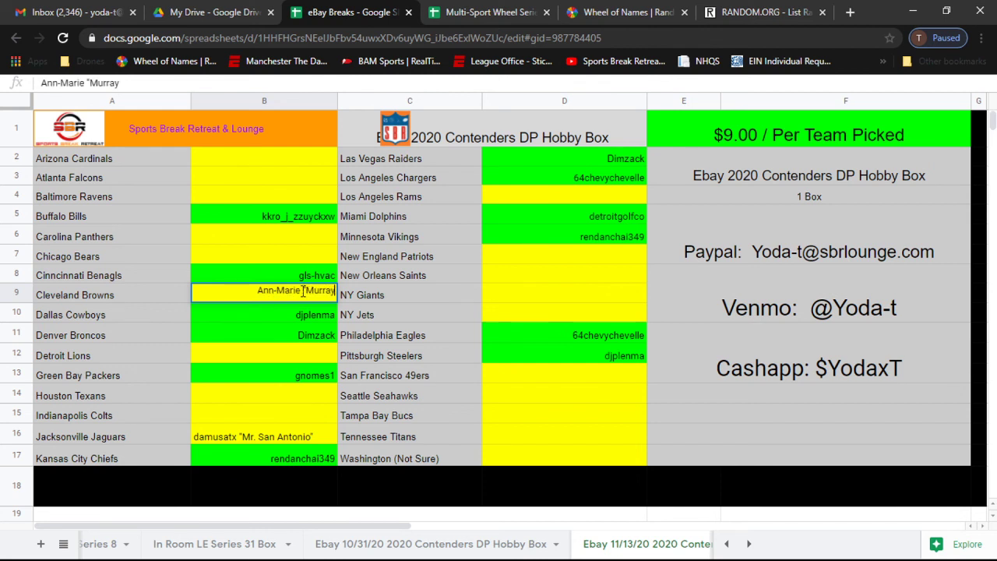
pyautogui.press('Return')
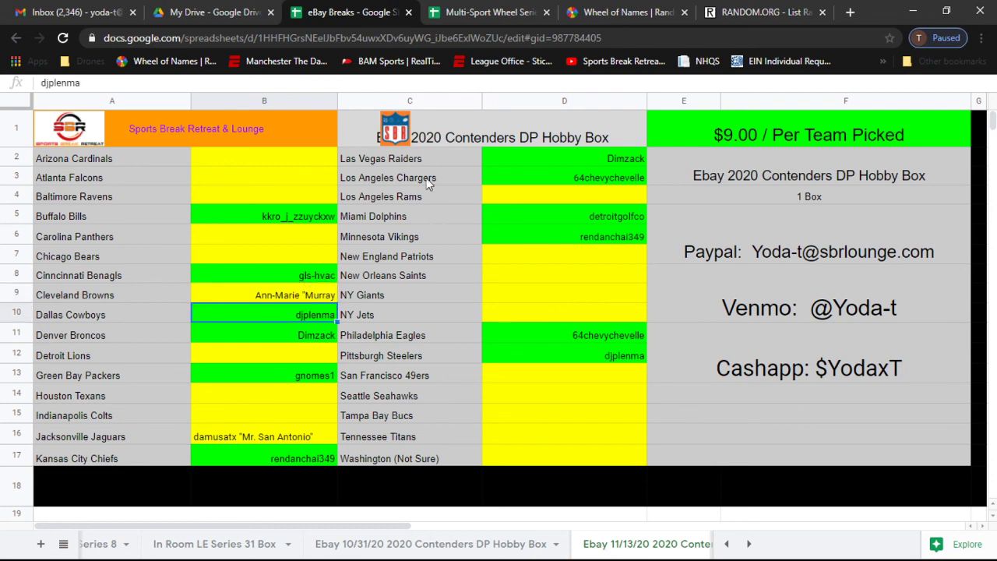
pyautogui.press('Escape')
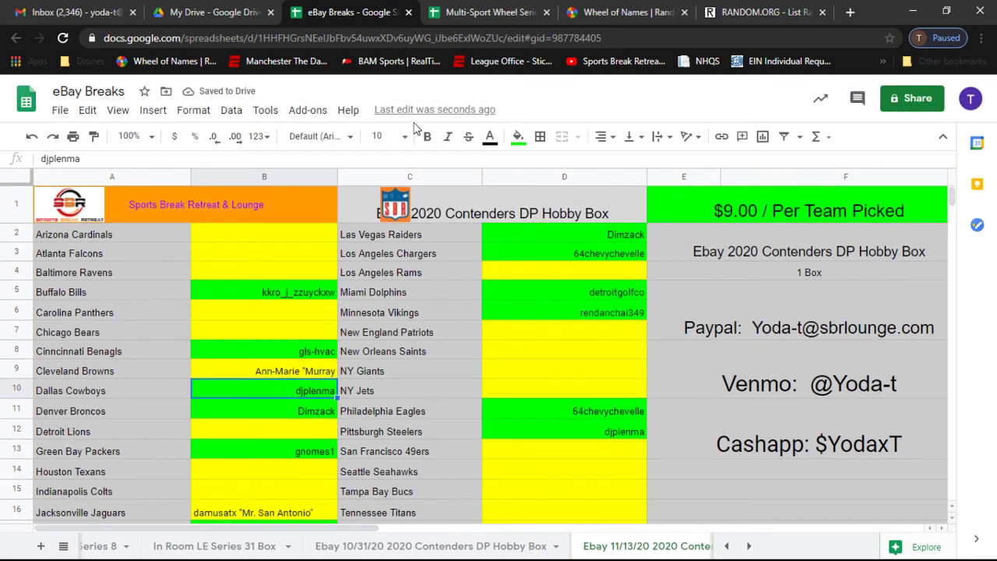
# Left-align the Cleveland Browns buyer name in B9.
pyautogui.click(241, 372)
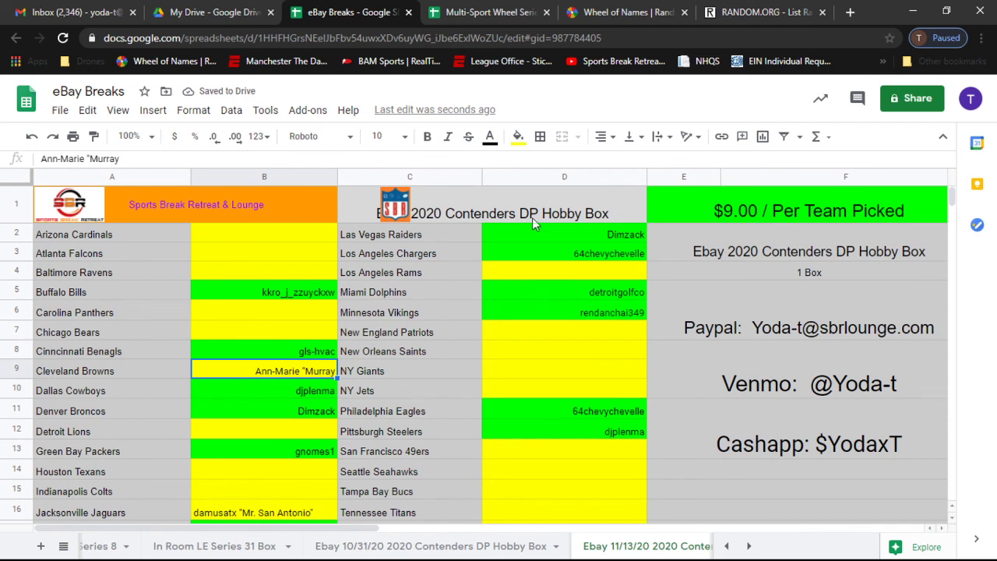
pyautogui.click(602, 138)
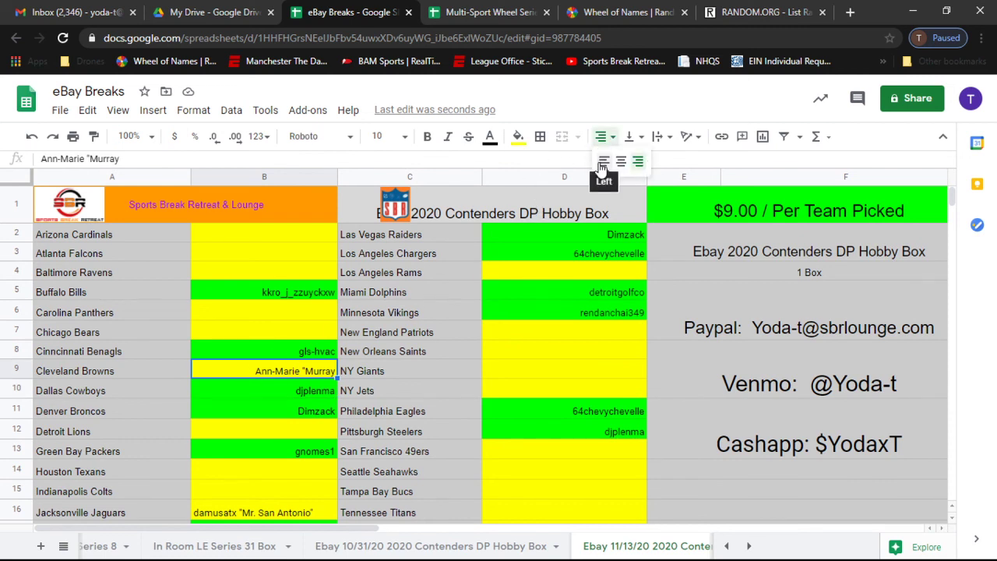
pyautogui.click(604, 161)
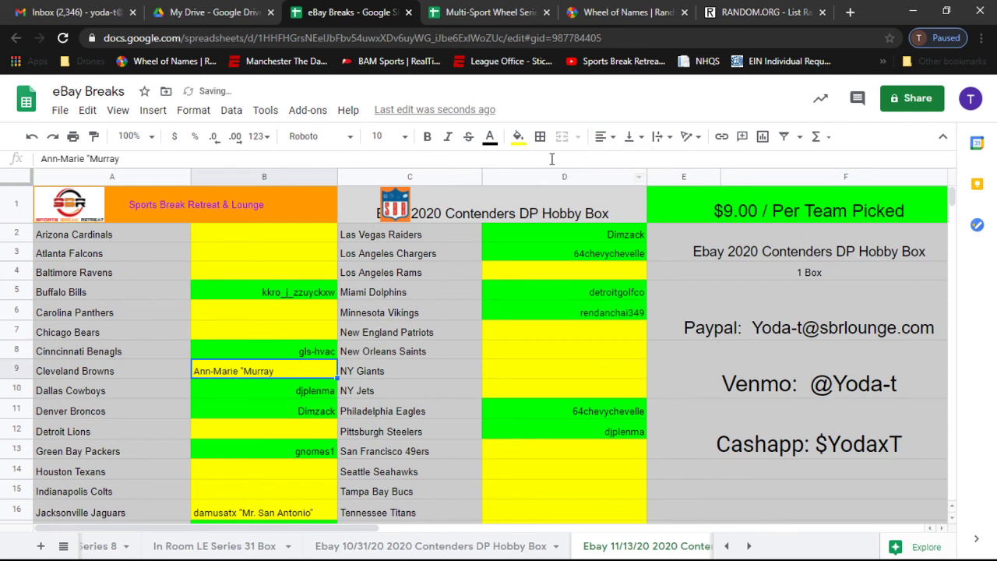
# Select the empty yellow buyer cells B2–B4, B6–B7, B12, B14 and B15.
pyautogui.click(259, 241)
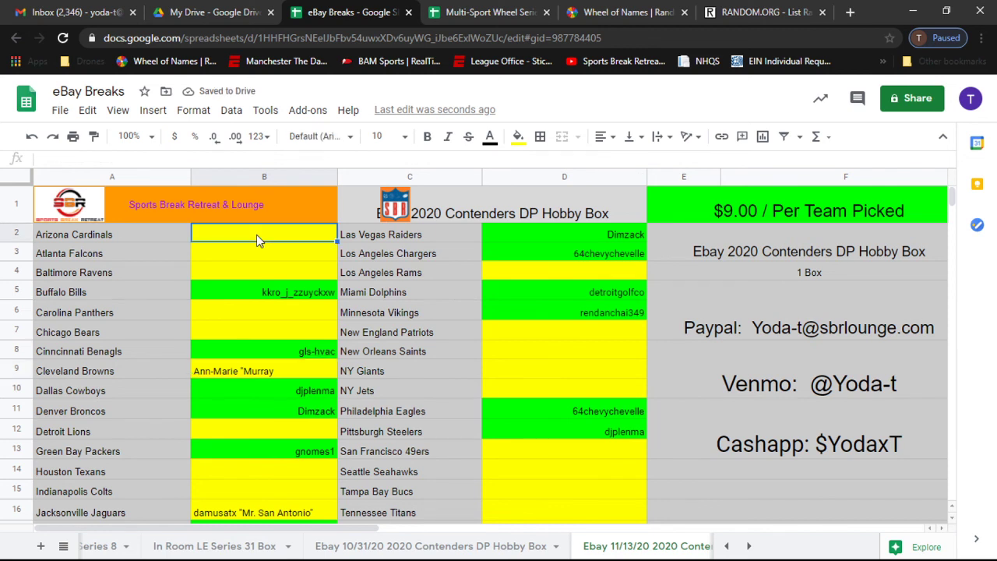
pyautogui.moveTo(260, 239); pyautogui.dragTo(258, 273)
pyautogui.keyDown('ctrl'); pyautogui.moveTo(255, 314); pyautogui.dragTo(254, 329); pyautogui.keyUp('ctrl')
pyautogui.keyDown('ctrl'); pyautogui.click(259, 426); pyautogui.keyUp('ctrl')
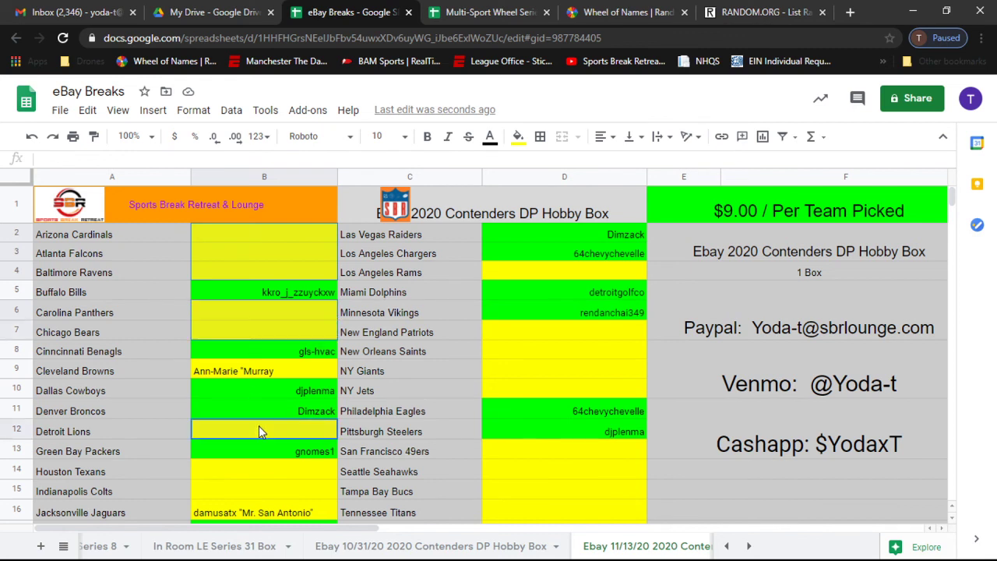
pyautogui.keyDown('ctrl'); pyautogui.click(261, 469); pyautogui.keyUp('ctrl')
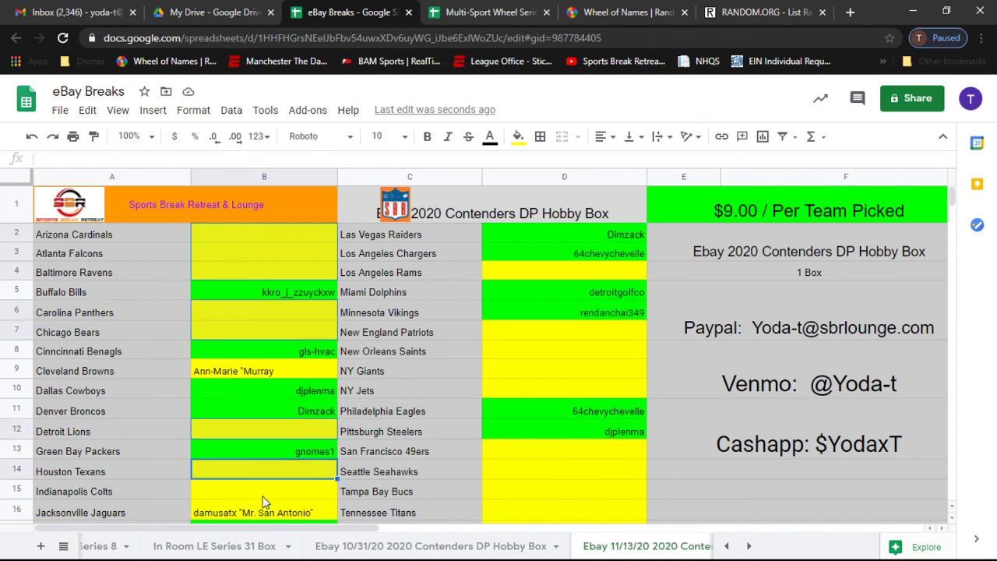
pyautogui.keyDown('ctrl'); pyautogui.click(262, 497); pyautogui.keyUp('ctrl')
# Add the empty yellow cells D4, D7–D10 and D13–D17 to the selection.
pyautogui.click(533, 272)
pyautogui.keyDown('ctrl'); pyautogui.click(526, 333); pyautogui.keyUp('ctrl')
pyautogui.keyDown('ctrl'); pyautogui.click(529, 354); pyautogui.keyUp('ctrl')
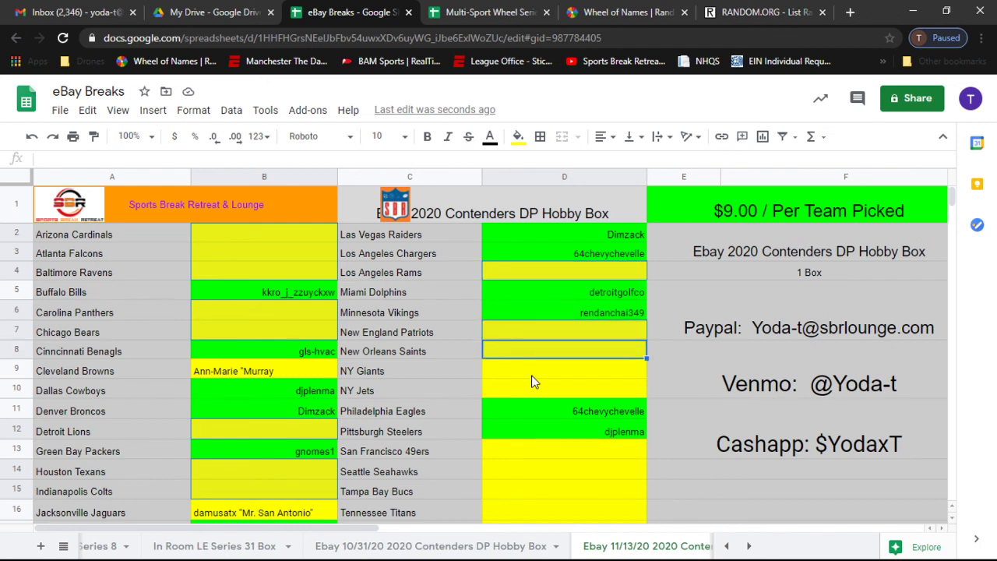
pyautogui.keyDown('ctrl'); pyautogui.click(532, 374); pyautogui.keyUp('ctrl')
pyautogui.keyDown('ctrl'); pyautogui.click(535, 391); pyautogui.keyUp('ctrl')
pyautogui.keyDown('ctrl'); pyautogui.click(536, 450); pyautogui.keyUp('ctrl')
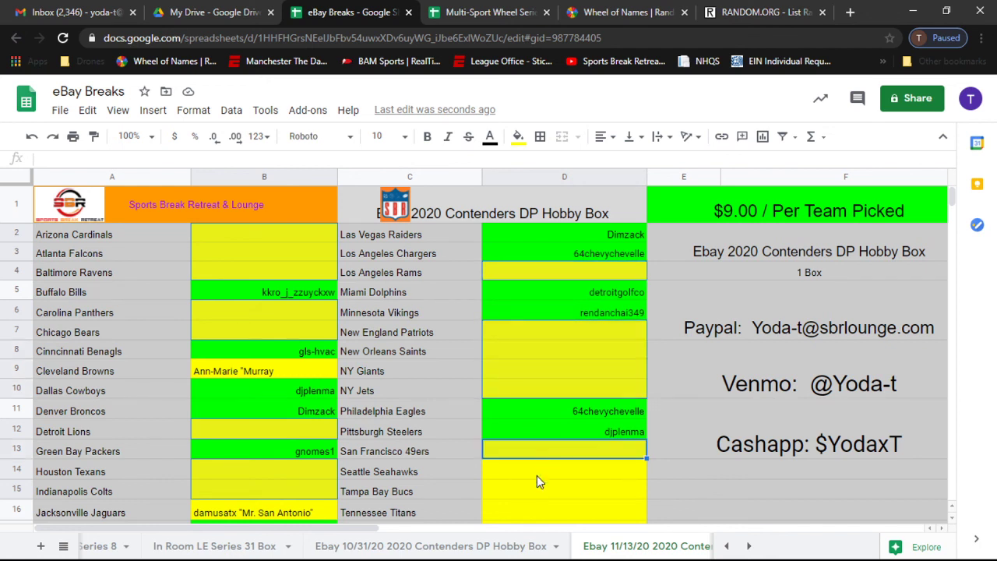
pyautogui.keyDown('ctrl'); pyautogui.click(538, 473); pyautogui.keyUp('ctrl')
pyautogui.keyDown('ctrl'); pyautogui.click(540, 491); pyautogui.keyUp('ctrl')
pyautogui.keyDown('ctrl'); pyautogui.click(543, 513); pyautogui.keyUp('ctrl')
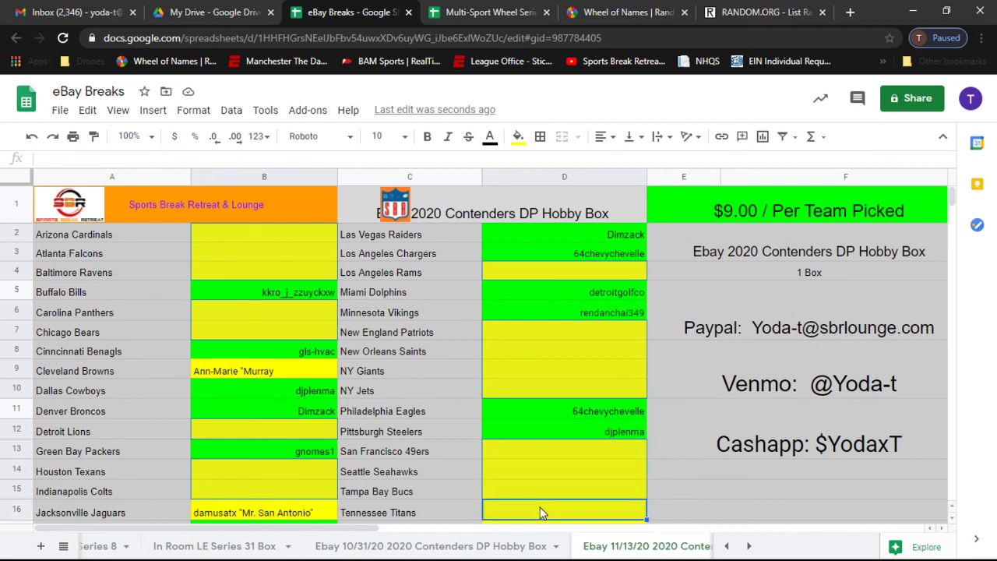
pyautogui.scroll(-1, 542, 511)
pyautogui.keyDown('ctrl'); pyautogui.click(546, 498); pyautogui.keyUp('ctrl')
pyautogui.scroll(1, 547, 497)
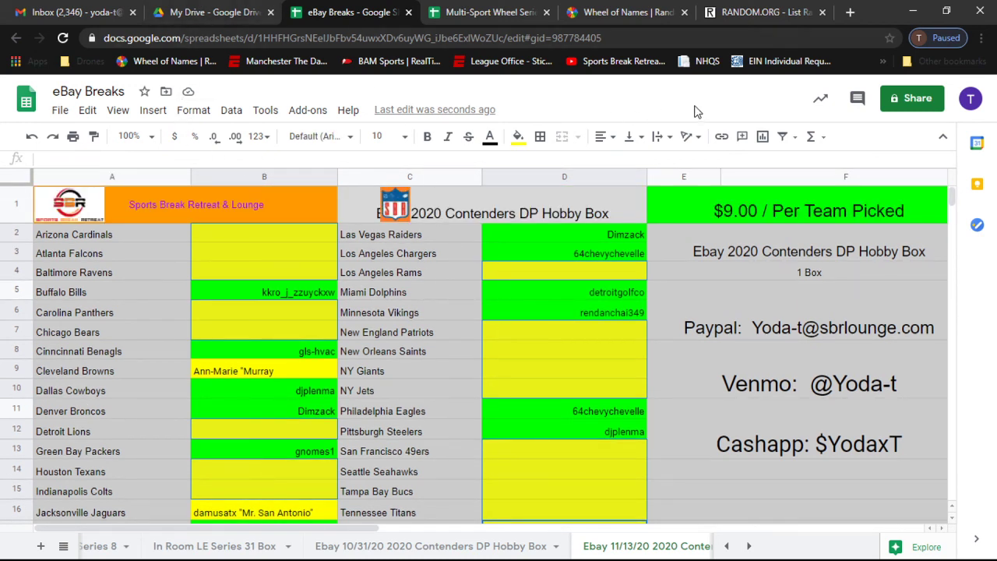
# Left-align all the selected yellow cells and clear the selection.
pyautogui.click(614, 139)
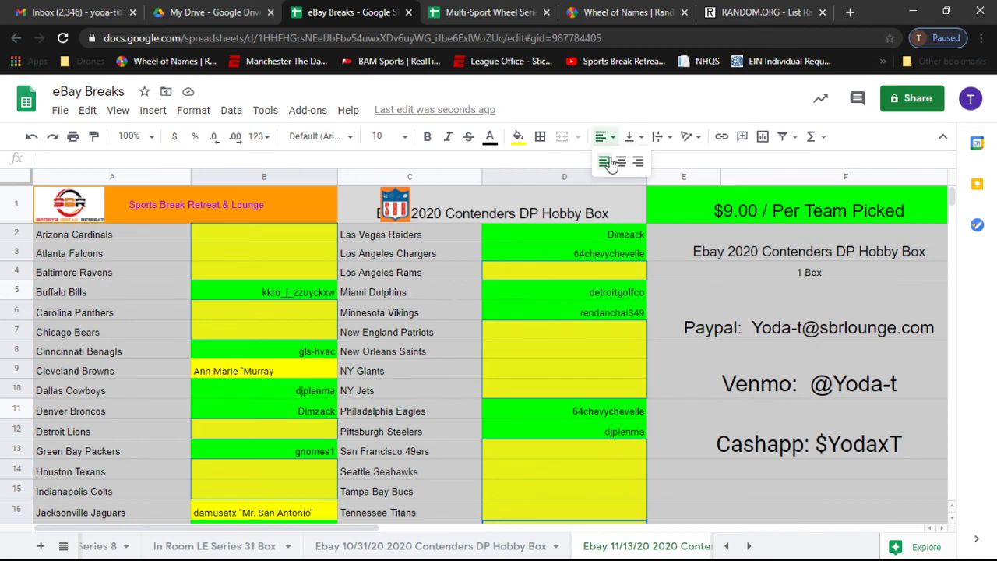
pyautogui.click(606, 162)
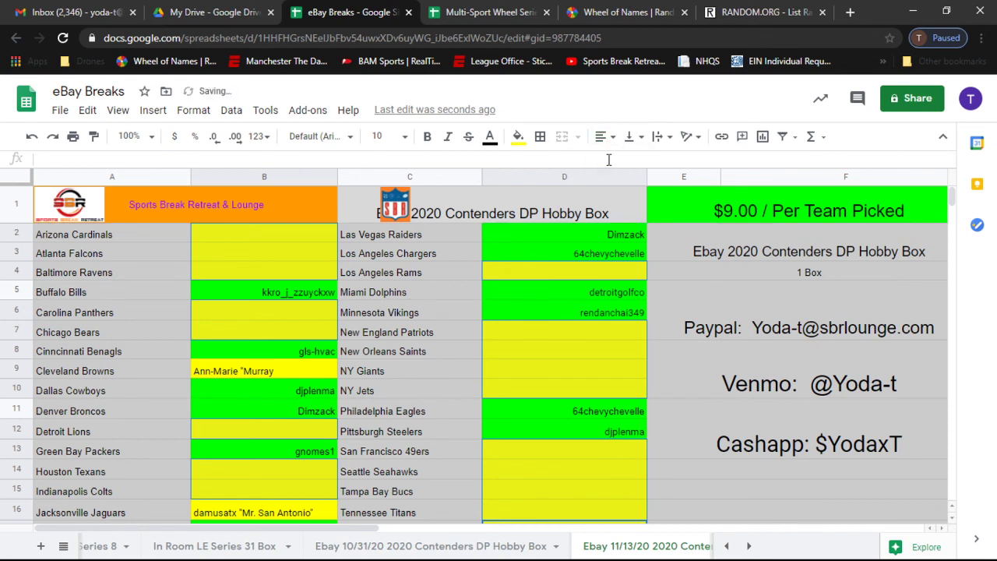
pyautogui.click(572, 338)
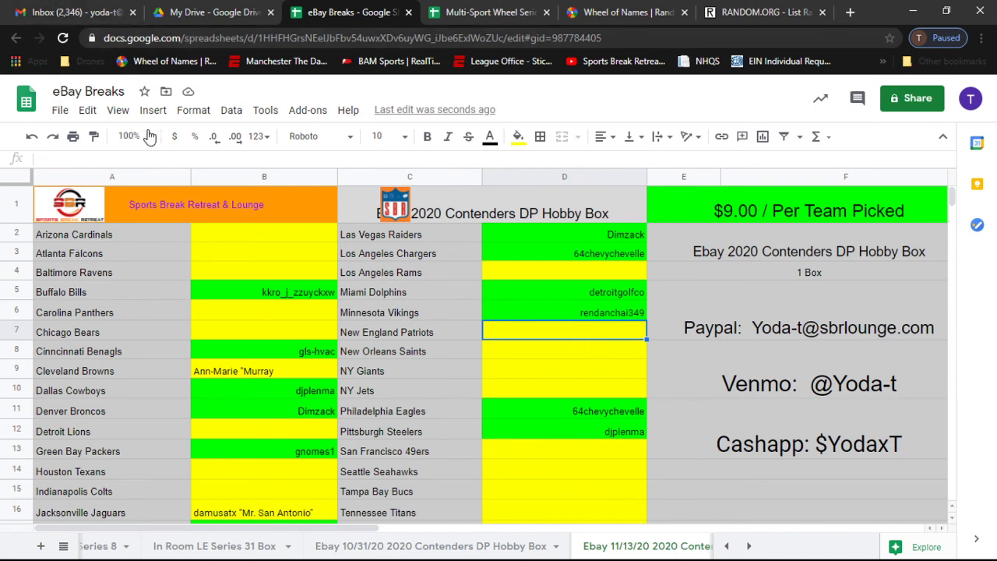
# Return to full screen and enter the buyer's name in B7 beside the Chicago Bears.
pyautogui.click(117, 109)
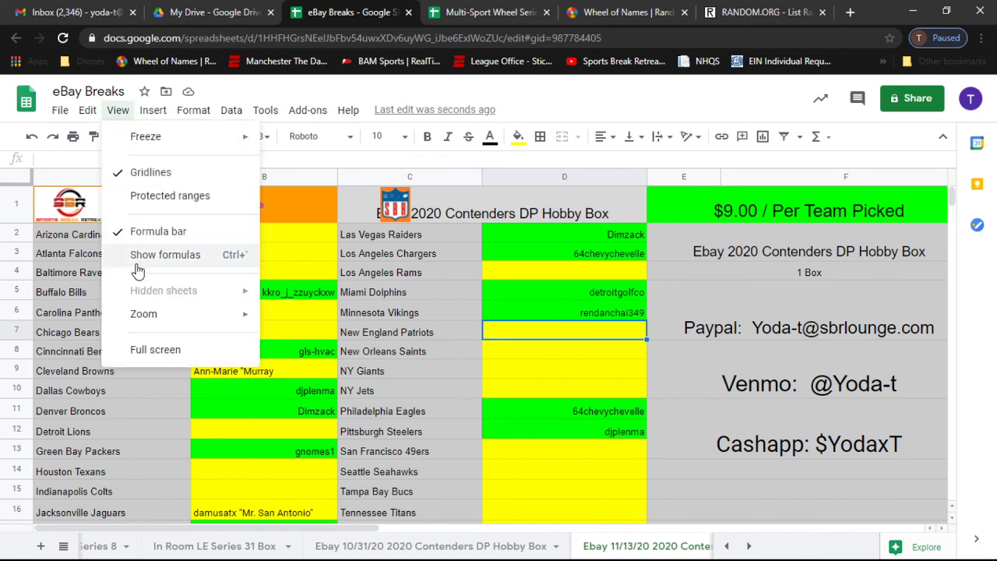
pyautogui.click(137, 349)
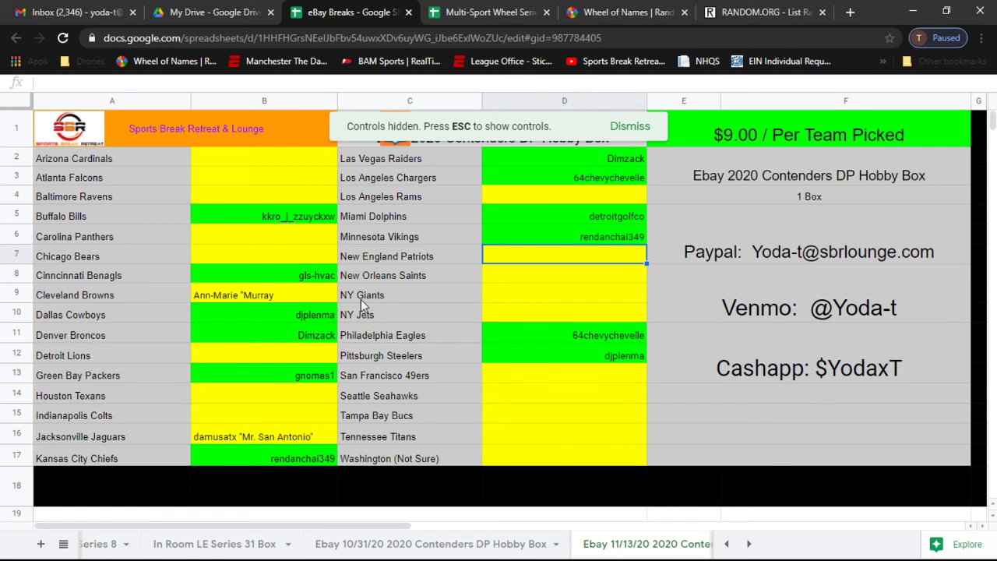
pyautogui.click(240, 257)
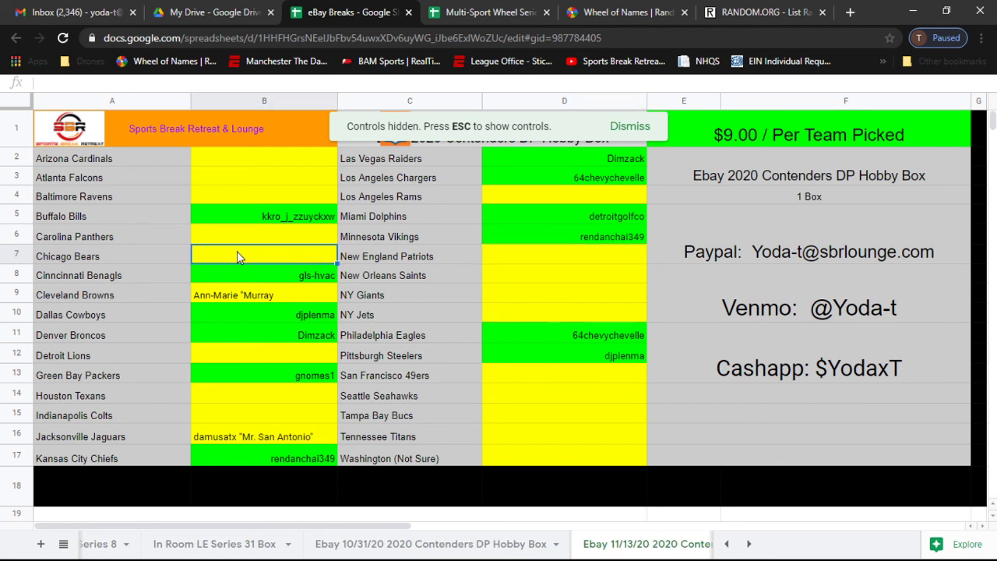
pyautogui.write('Pima')
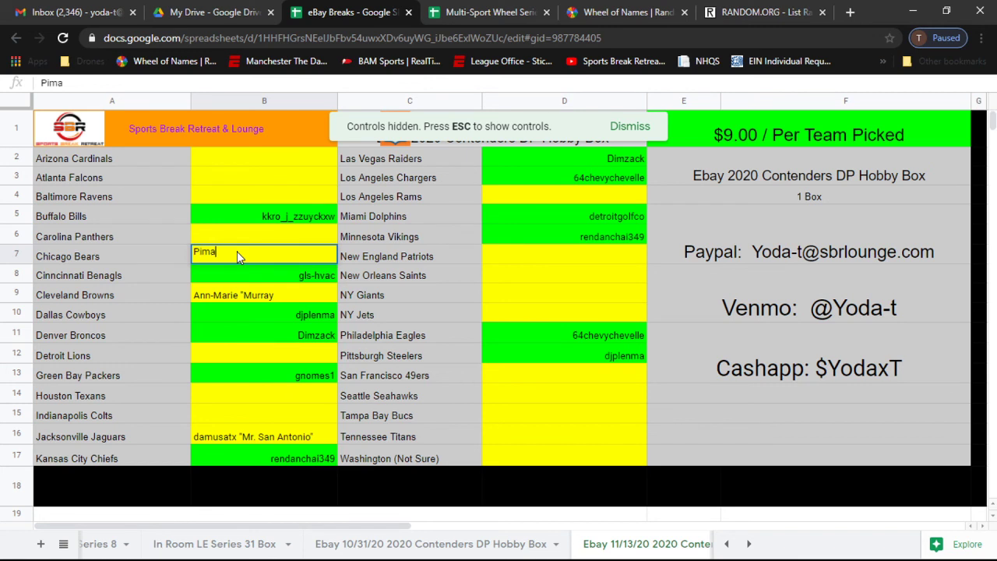
pyautogui.write(' Point')
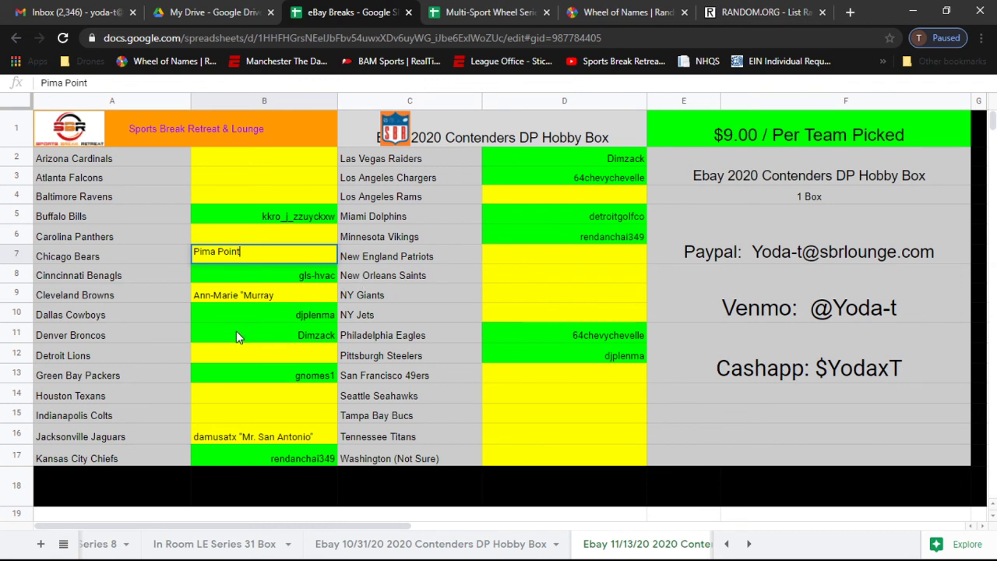
pyautogui.click(279, 184)
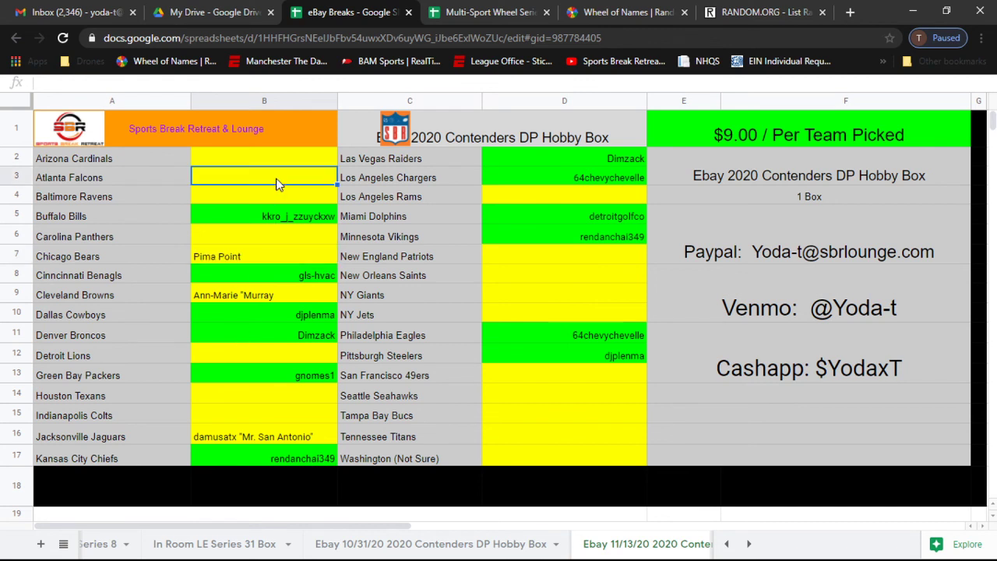
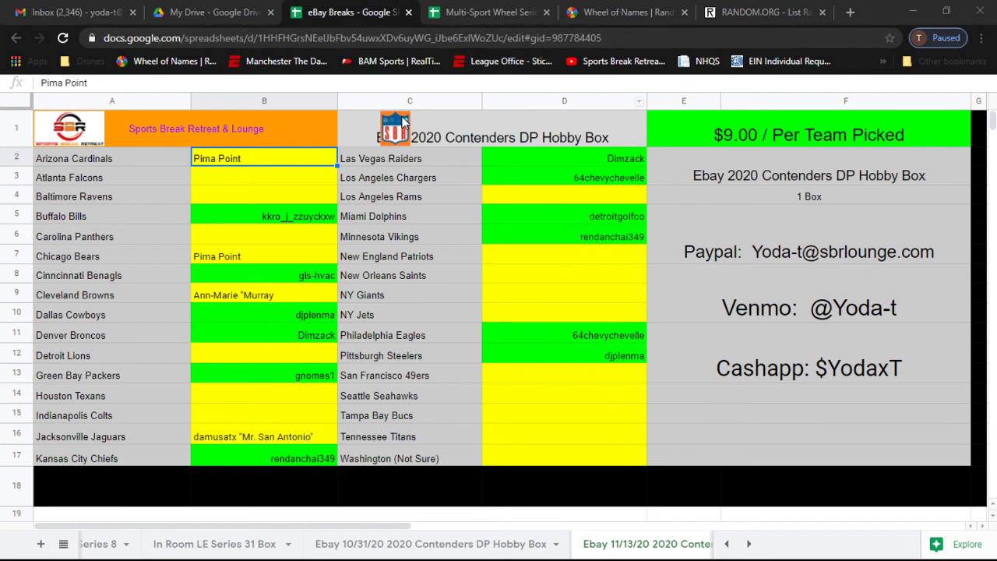
# Move the logo from C1 to the right end of the orange banner in B1.
pyautogui.moveTo(395, 134); pyautogui.dragTo(312, 118)
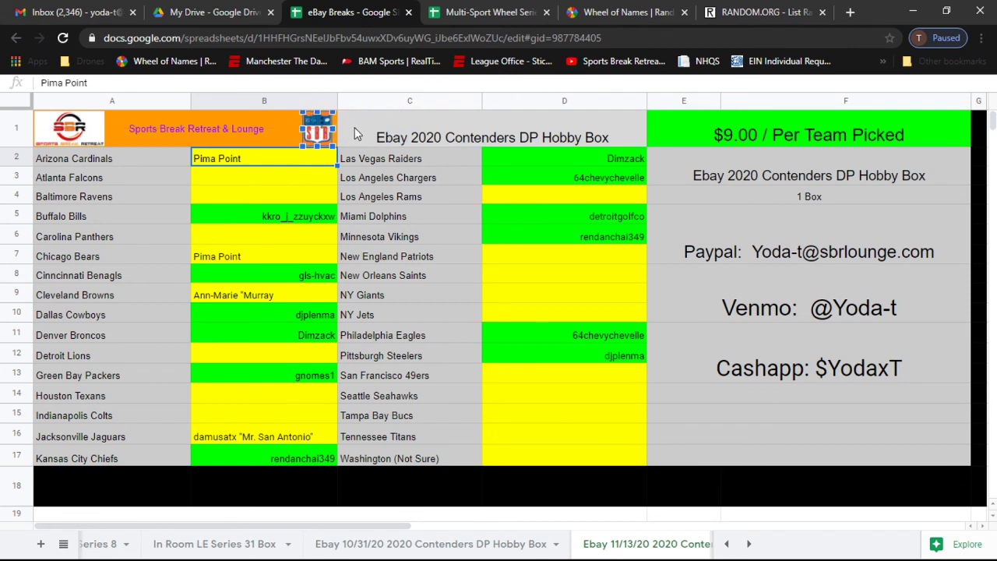
pyautogui.click(357, 127)
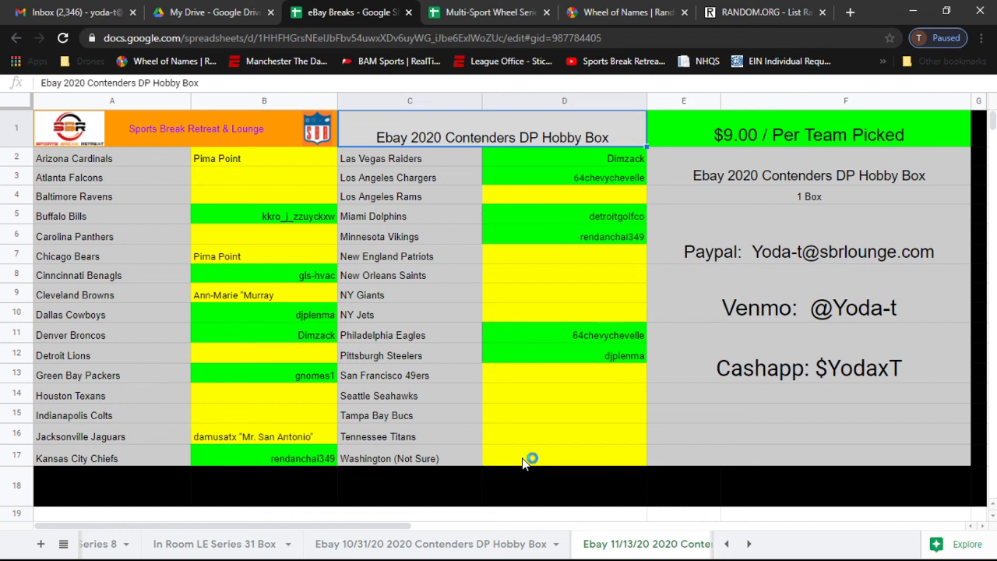
# Enter one buyer's name for the Indianapolis Colts, Detroit Lions and San Francisco 49ers.
pyautogui.click(221, 415)
pyautogui.write('MadMike')
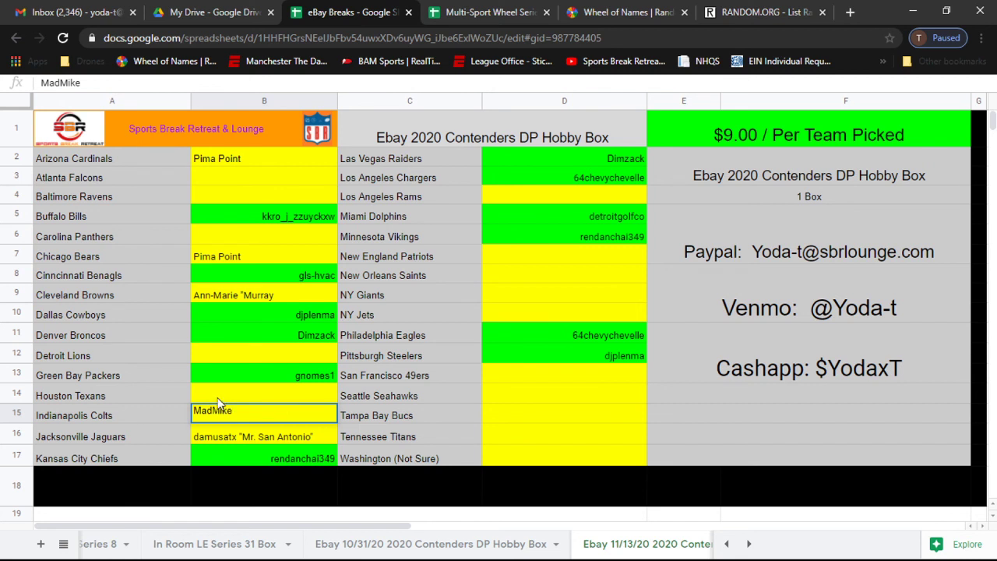
pyautogui.click(221, 355)
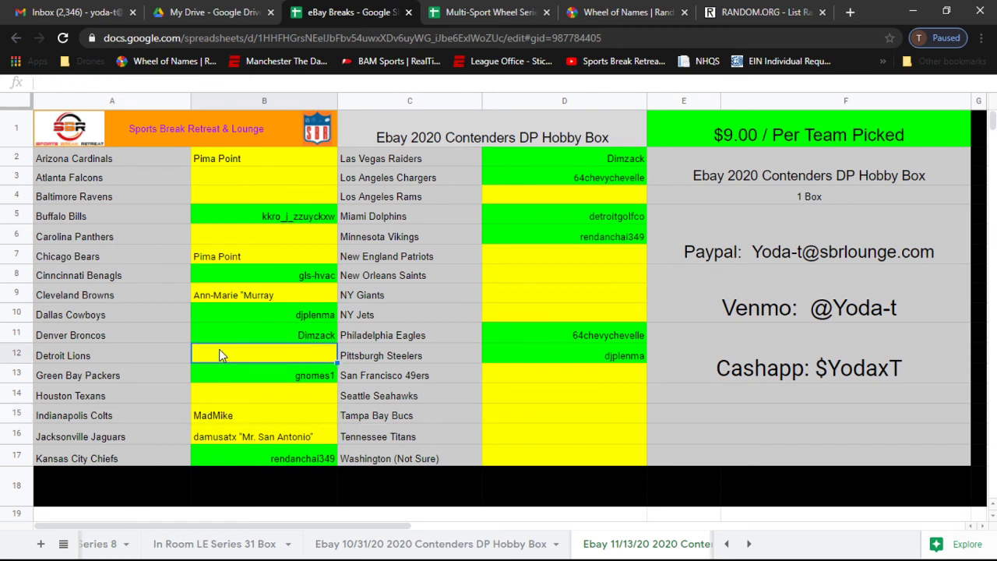
pyautogui.write('MadMike')
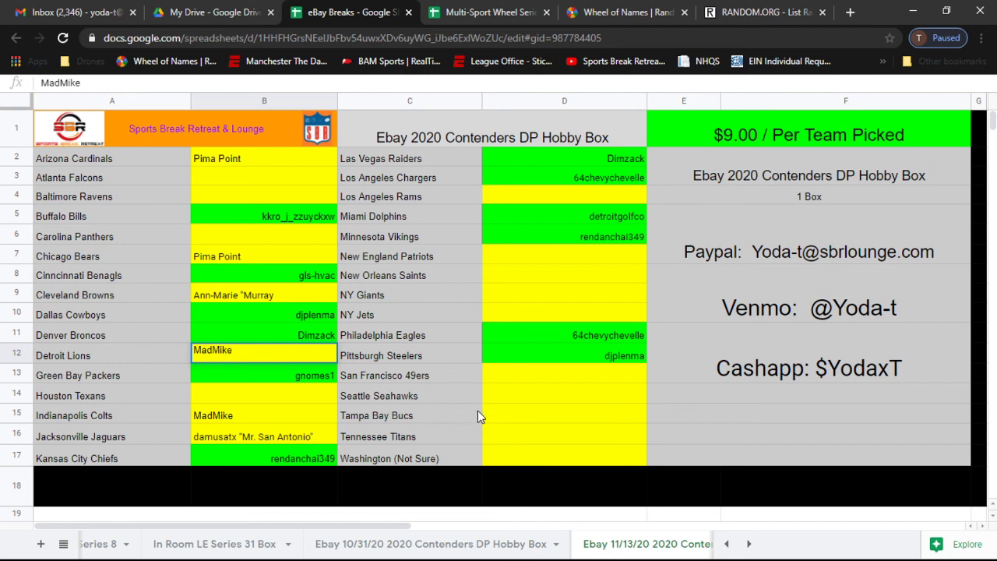
pyautogui.click(522, 376)
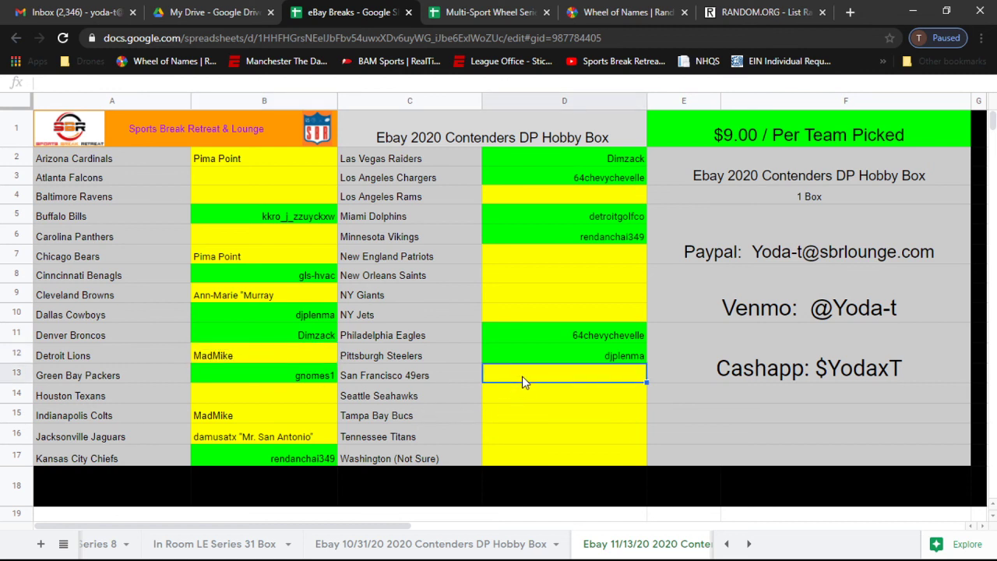
pyautogui.write('MadMike')
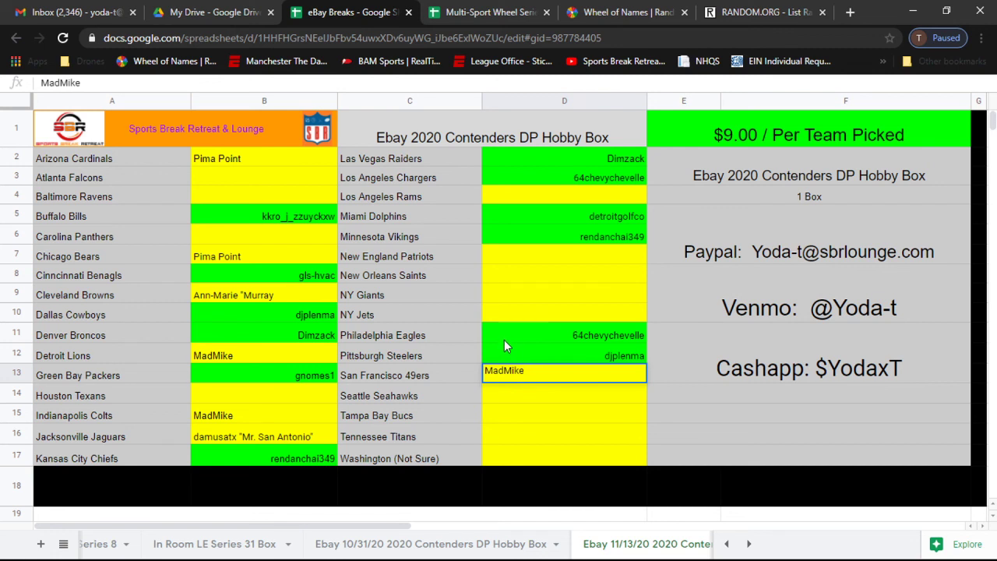
# Enter a second buyer's username and nickname in B4 for the Baltimore Ravens.
pyautogui.click(221, 194)
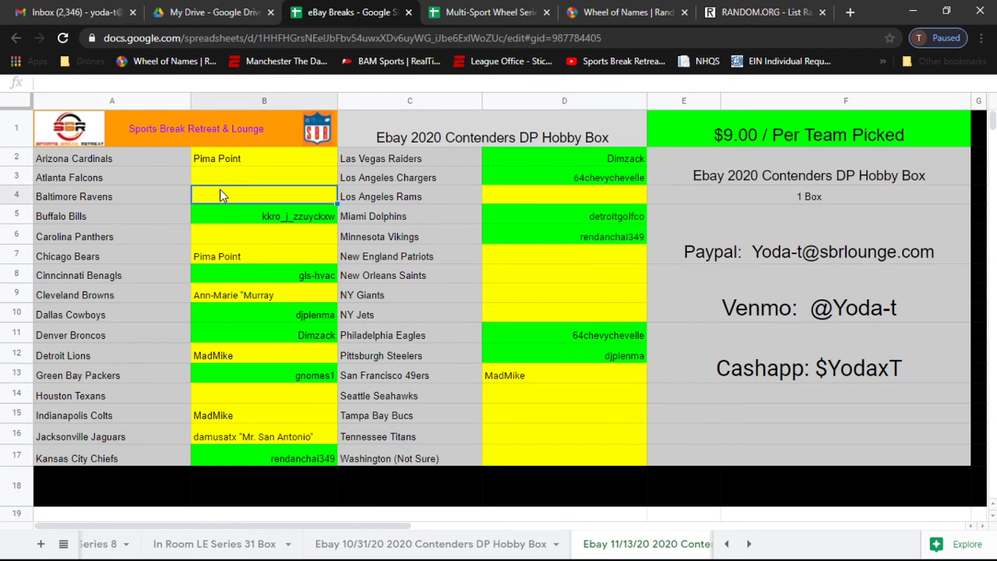
pyautogui.write('damusatx')
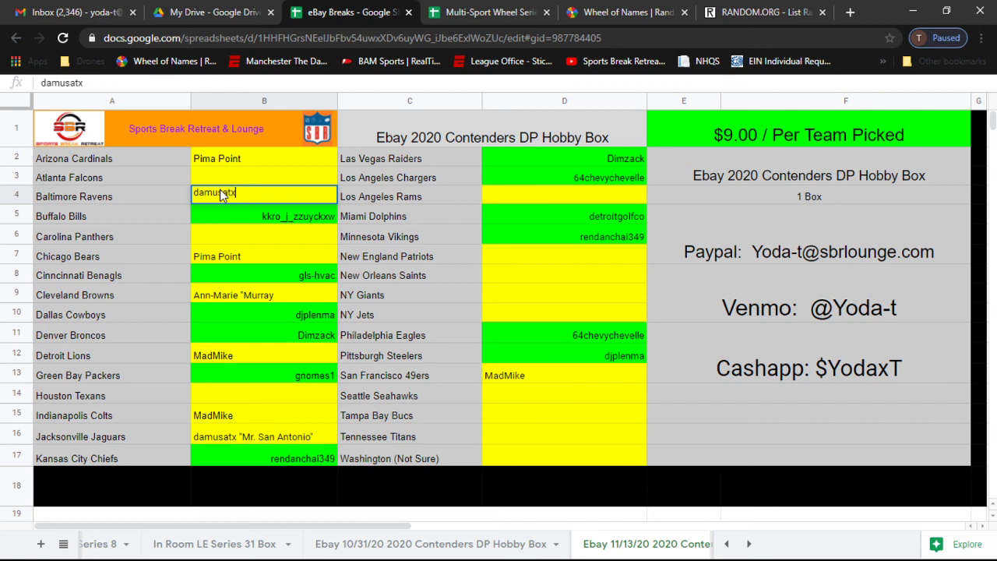
pyautogui.write(' "Mr. San Antonio"')
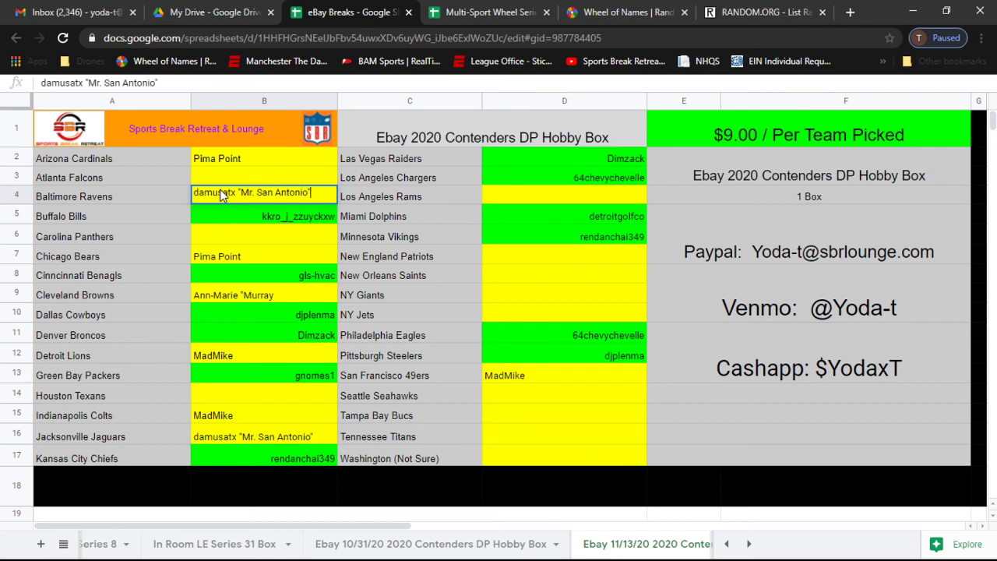
pyautogui.click(544, 281)
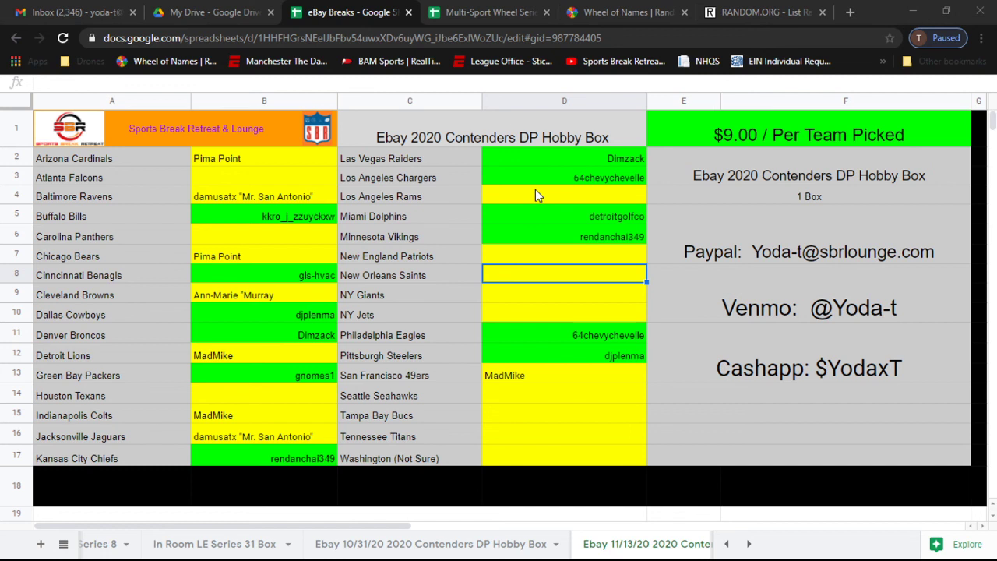
# Fill the Baltimore Ravens buyer cell B4 yellow.
pyautogui.click(257, 196)
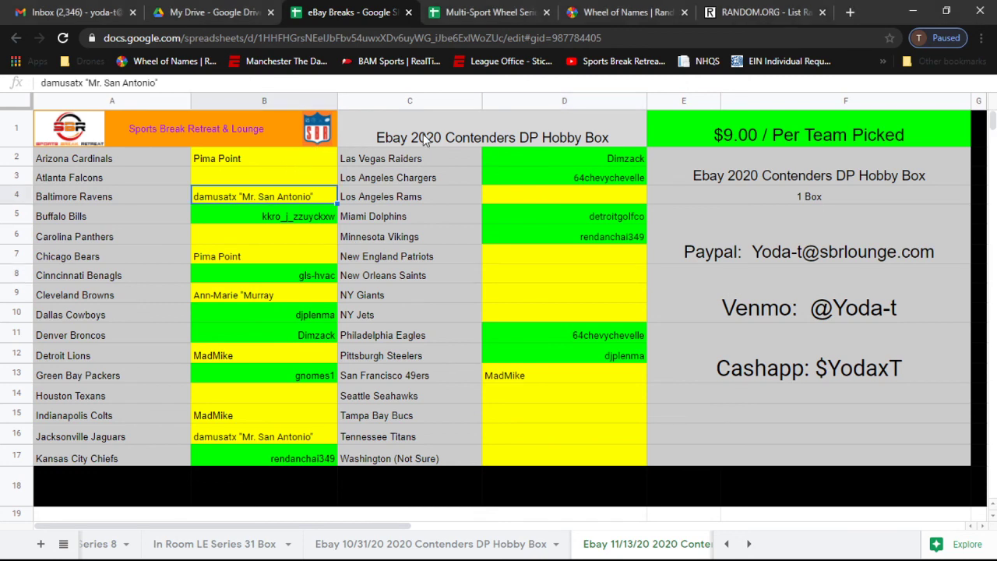
pyautogui.press('Escape')
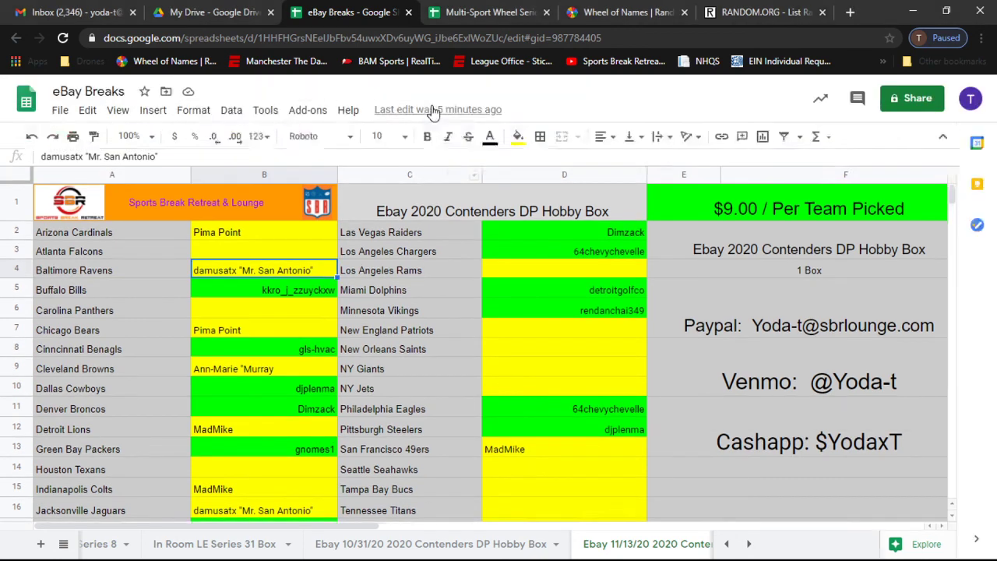
pyautogui.click(526, 136)
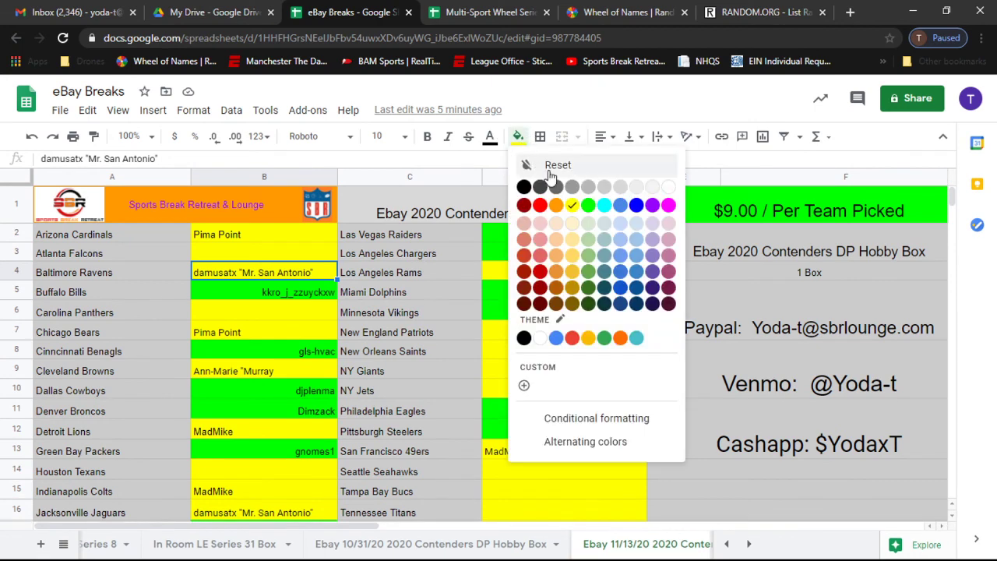
pyautogui.click(575, 205)
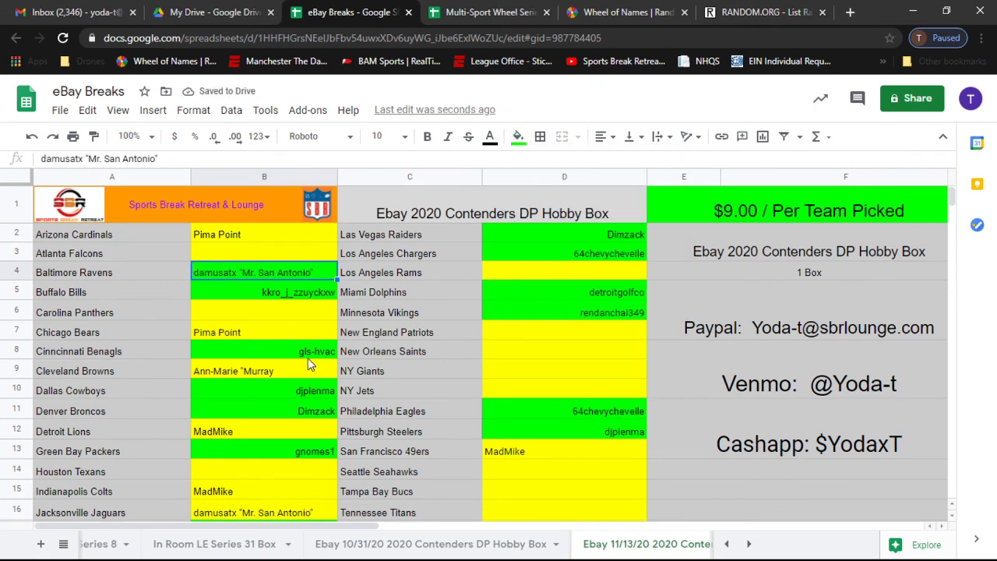
# Select B2 together with B7 and fill both cells green.
pyautogui.click(247, 227)
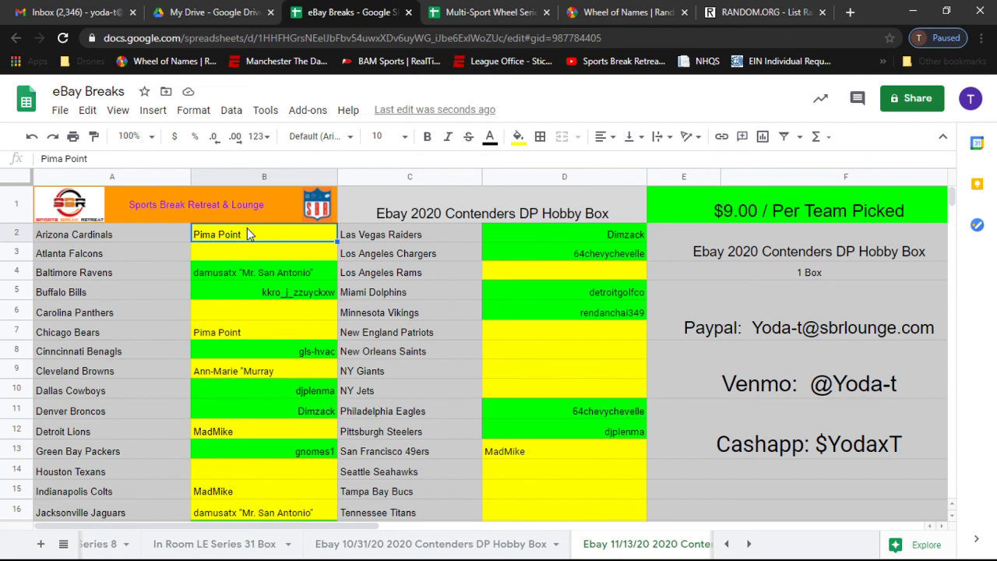
pyautogui.hotkey('ctrl', 'c')
pyautogui.click(264, 332)
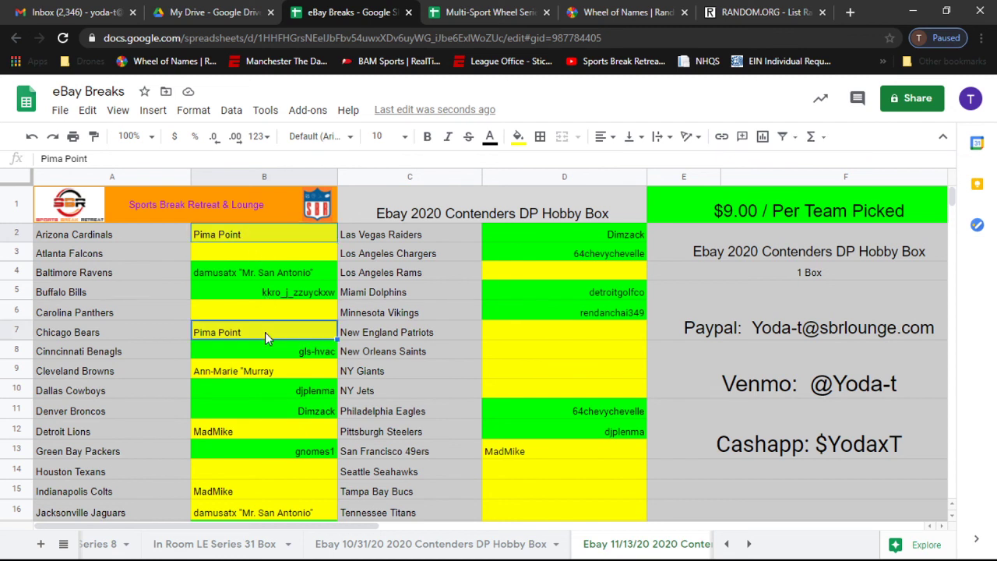
pyautogui.click(521, 140)
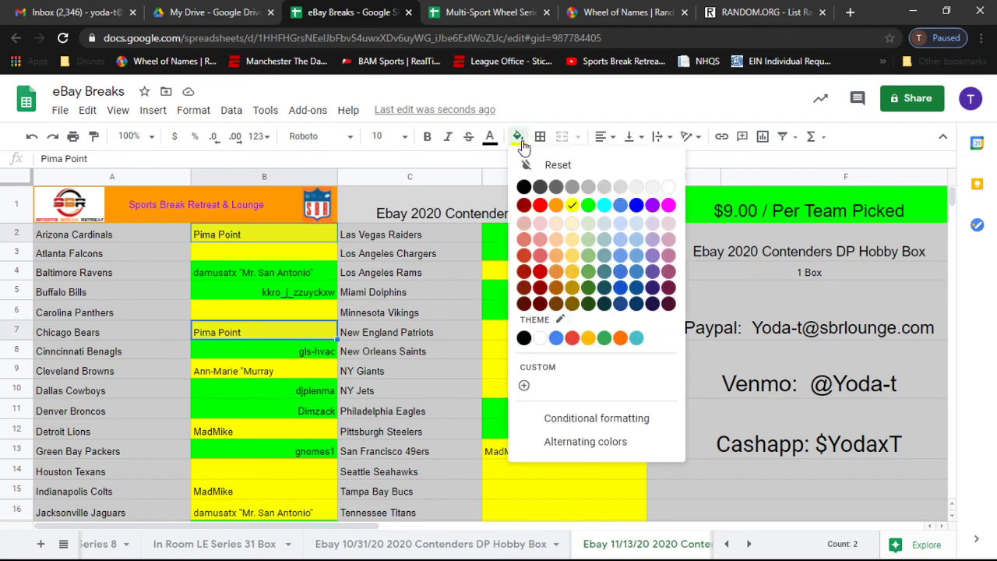
pyautogui.click(588, 206)
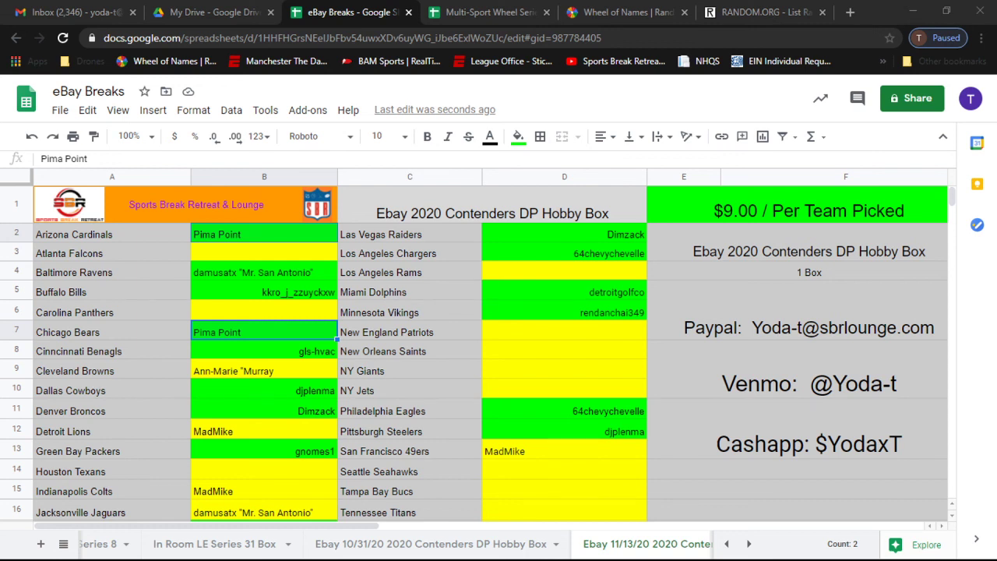
pyautogui.scroll(-3, 561, 304)
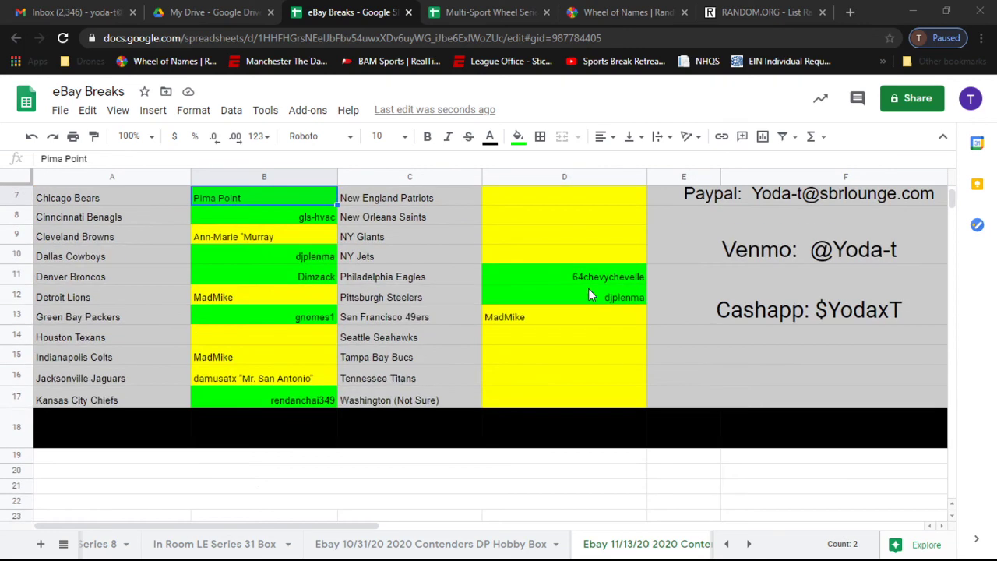
pyautogui.scroll(1, 590, 294)
pyautogui.scroll(2, 499, 312)
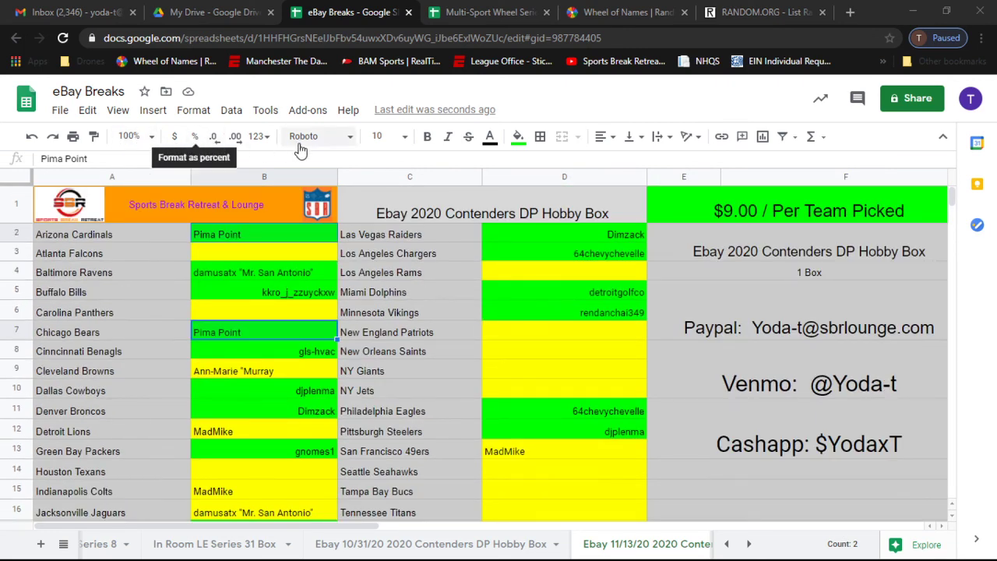
# Switch to full screen and enter the buyer's name in B3 for the Atlanta Falcons.
pyautogui.click(119, 110)
pyautogui.click(153, 350)
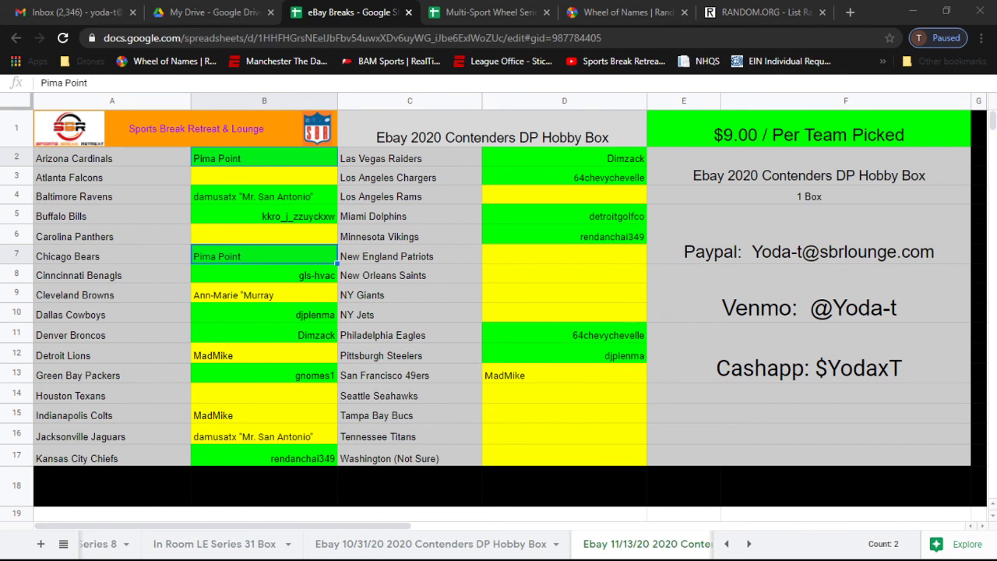
pyautogui.click(279, 179)
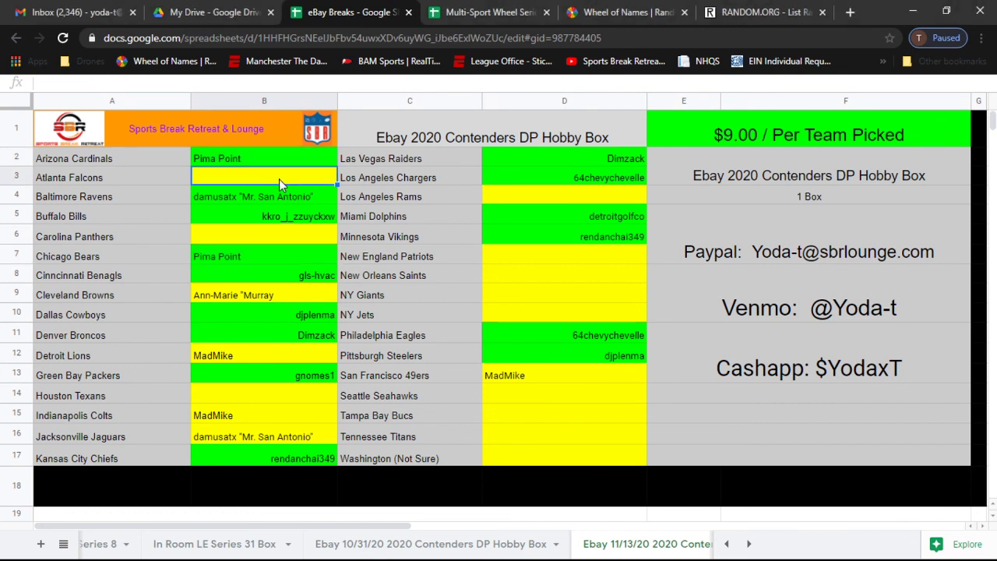
pyautogui.write('Ann-Marie')
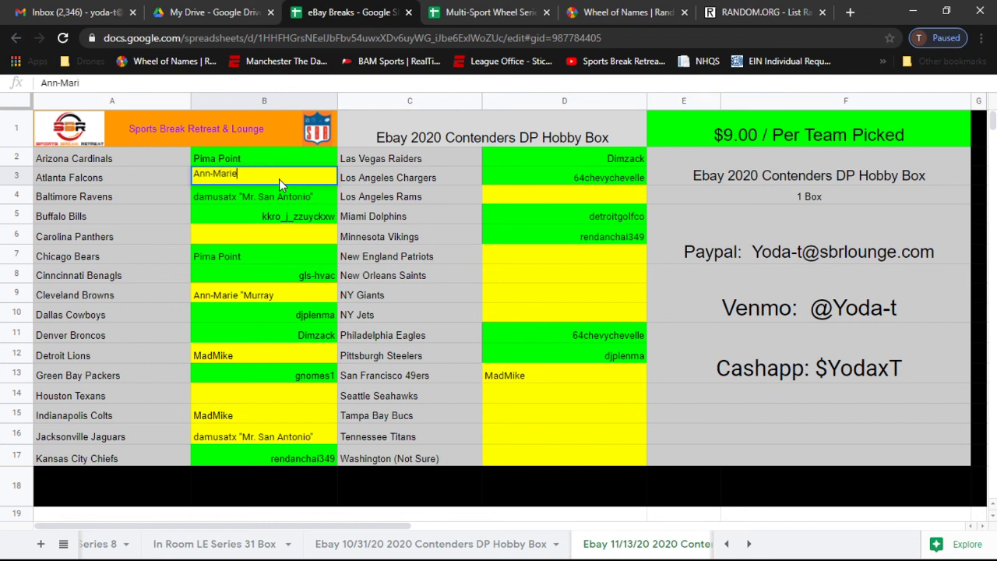
pyautogui.press('Return')
# Enter the same buyer for the Carolina Panthers in B6 and the Houston Texans in B14.
pyautogui.press('Down')
pyautogui.press('Down')
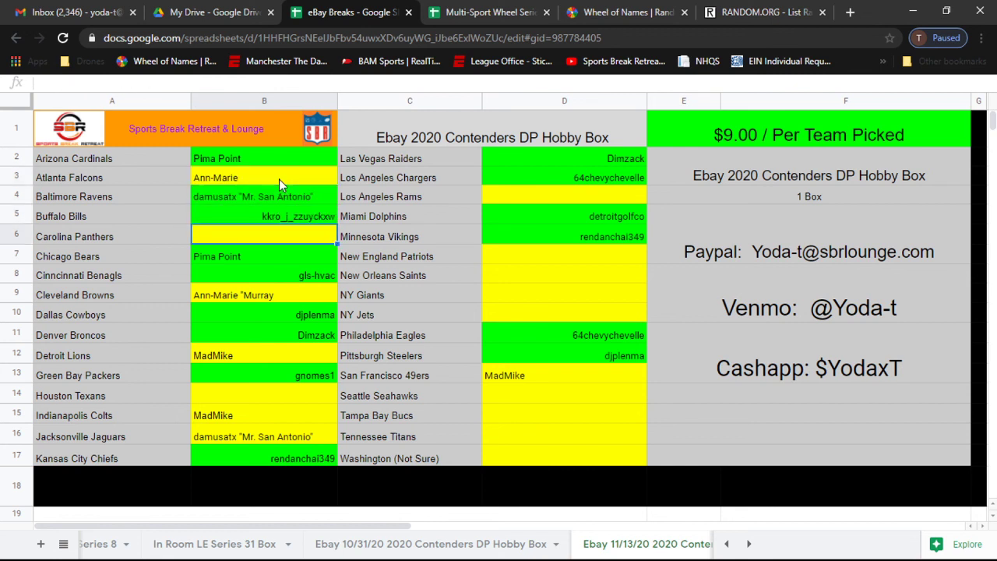
pyautogui.write('A')
pyautogui.press('BackSpace')
pyautogui.write('Ann-Marie')
pyautogui.press('Return')
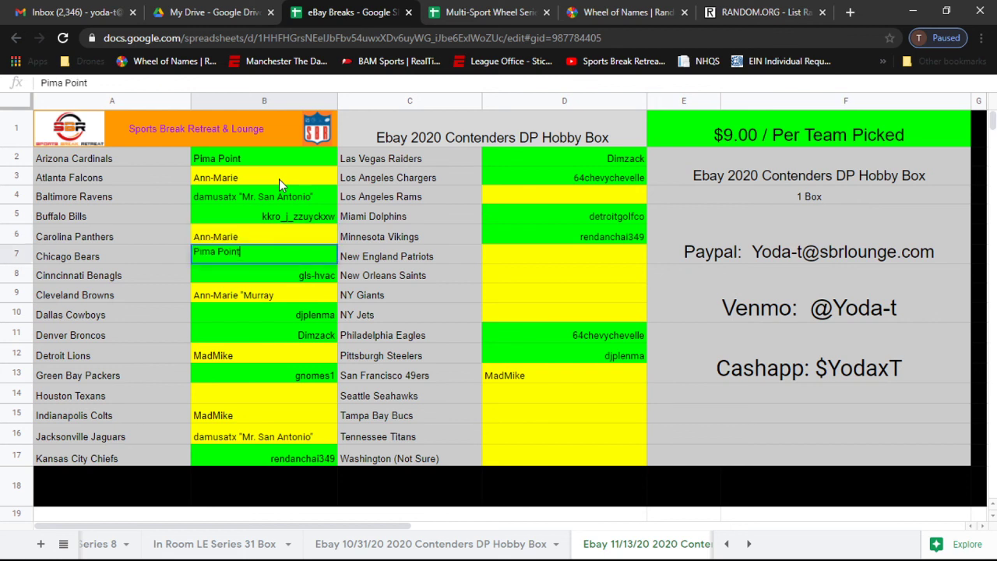
pyautogui.press('Down')
pyautogui.press('Down')
pyautogui.press('Down')
pyautogui.press('Down')
pyautogui.press('Down')
pyautogui.press('Down')
pyautogui.press('Down')
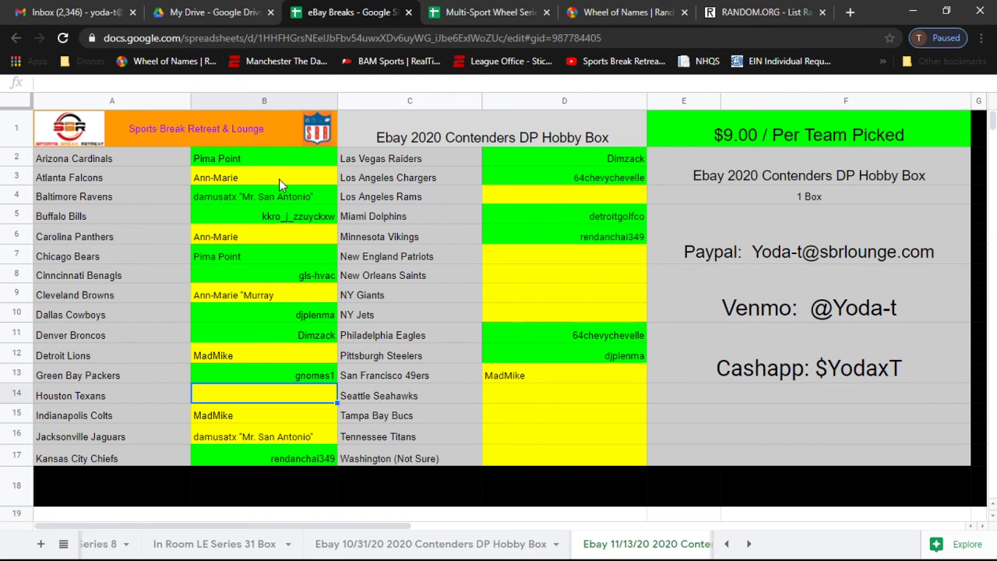
pyautogui.write('Ann')
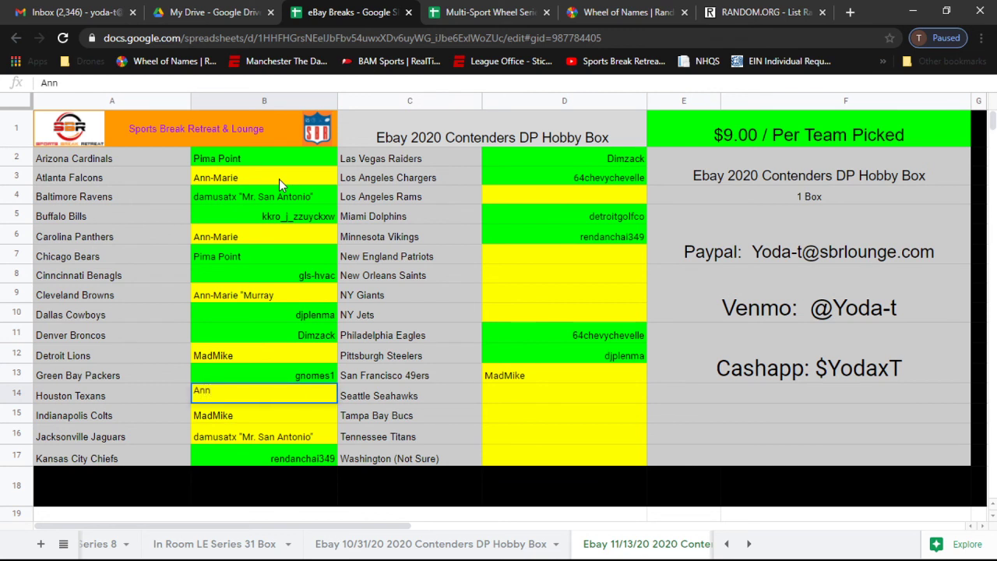
pyautogui.write('-Marie')
# Assign the Rams' buyer to the unclaimed teams in D4 and D7 through D10.
pyautogui.click(536, 196)
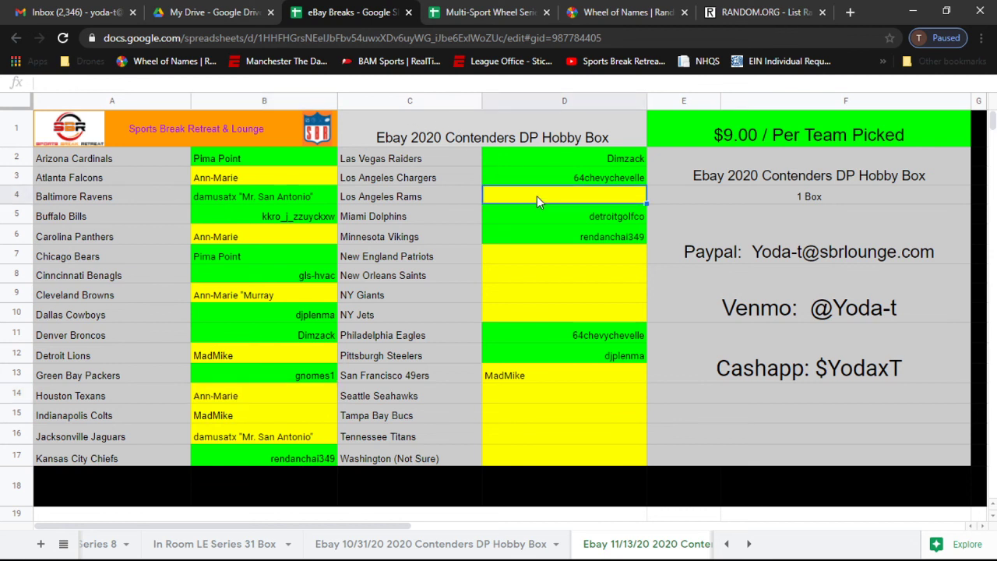
pyautogui.write('Ann-')
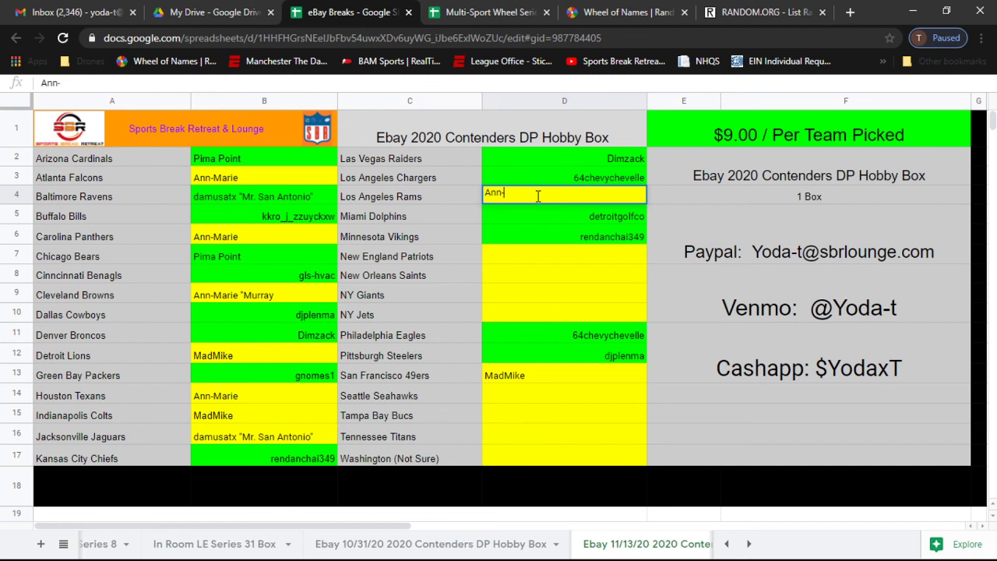
pyautogui.write('Marie')
pyautogui.press('Return')
pyautogui.press('Down')
pyautogui.press('Down')
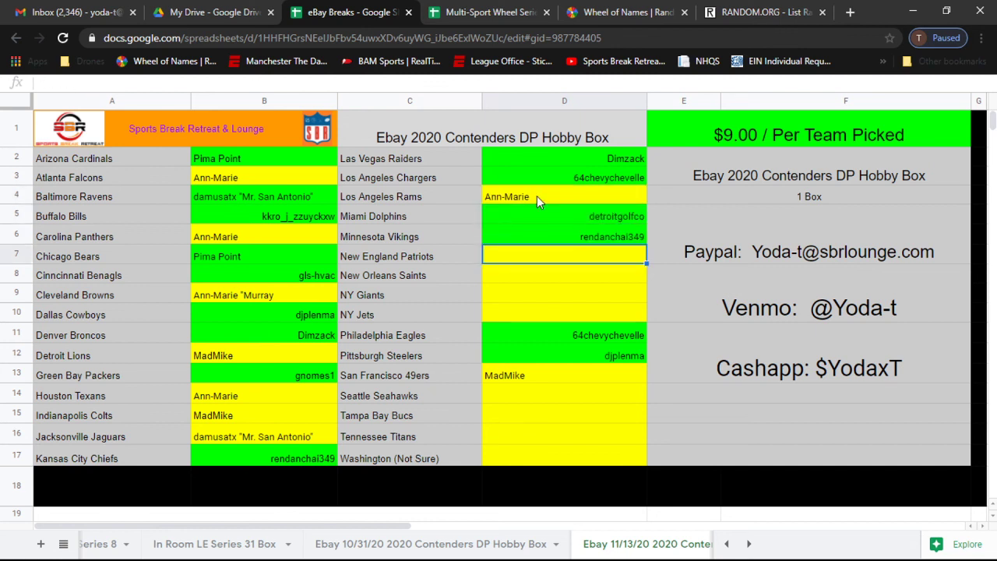
pyautogui.write('Ann')
pyautogui.press('Return')
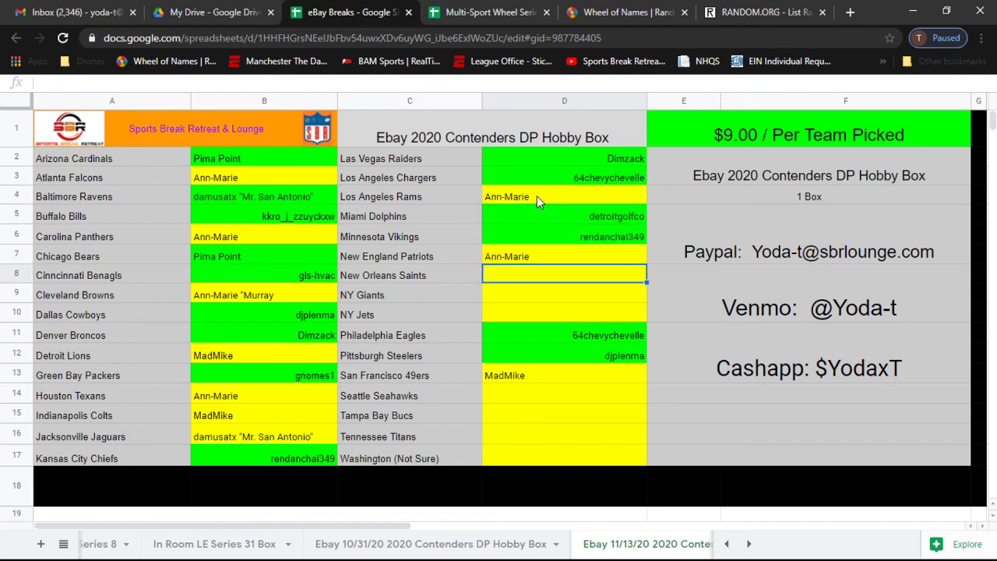
pyautogui.write('Ann')
pyautogui.press('Return')
pyautogui.write('Ann')
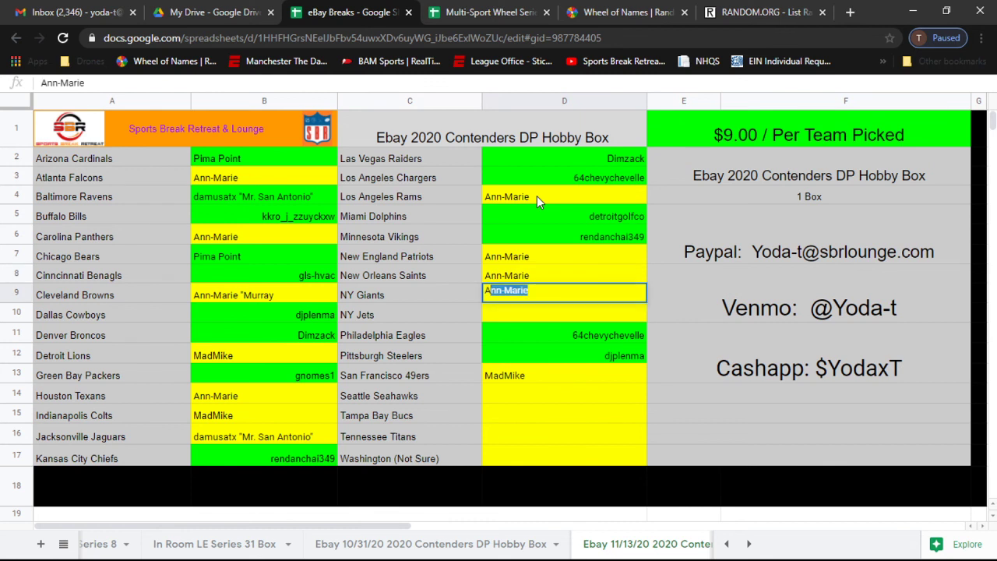
pyautogui.press('Return')
pyautogui.write('Ann')
pyautogui.press('Return')
pyautogui.press('Return')
pyautogui.press('Return')
pyautogui.press('Return')
pyautogui.press('Return')
pyautogui.press('Return')
pyautogui.press('Return')
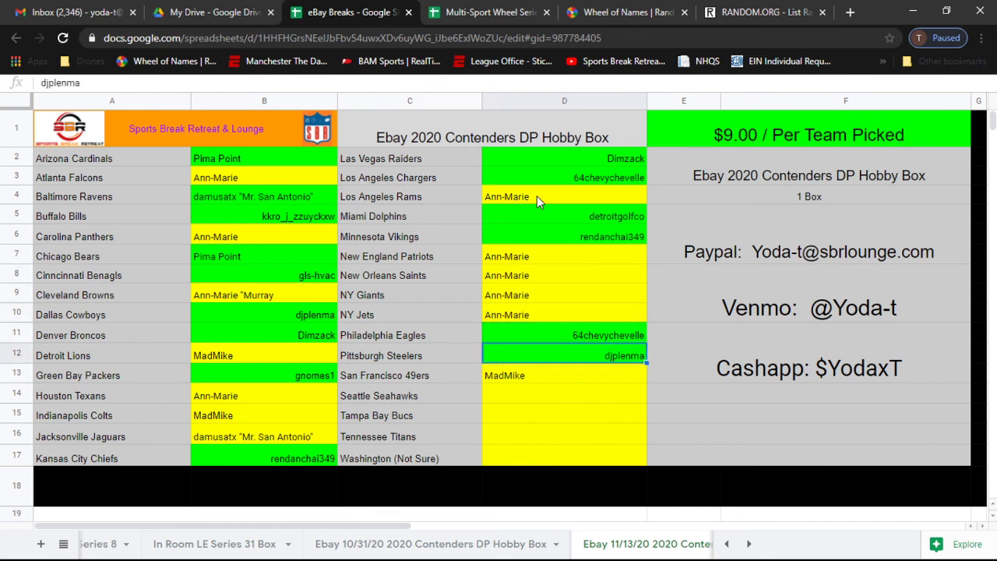
# Assign the same buyer to D14 through D17 using autocomplete.
pyautogui.write('arie')
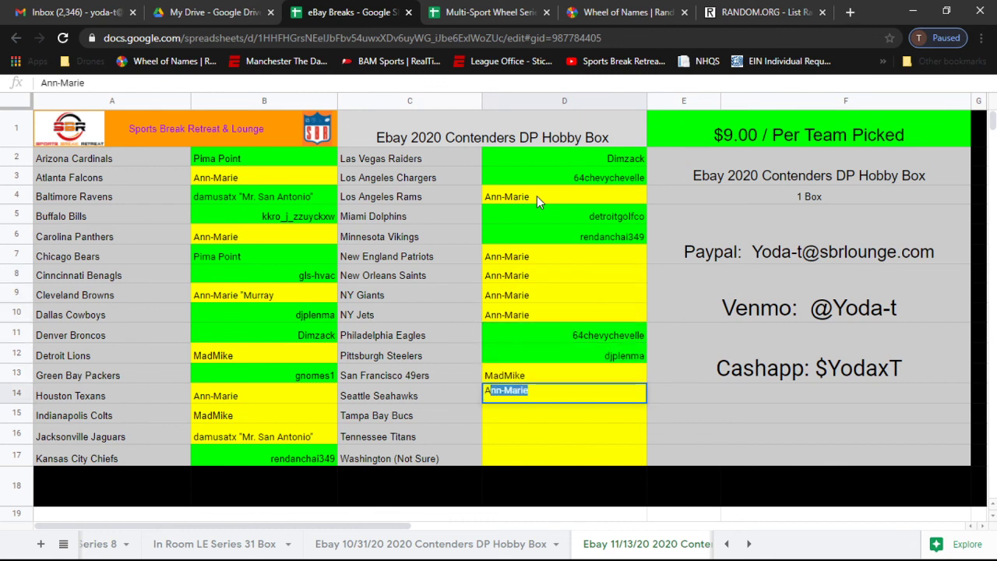
pyautogui.press('Return')
pyautogui.write('a')
pyautogui.press('Return')
pyautogui.write('a')
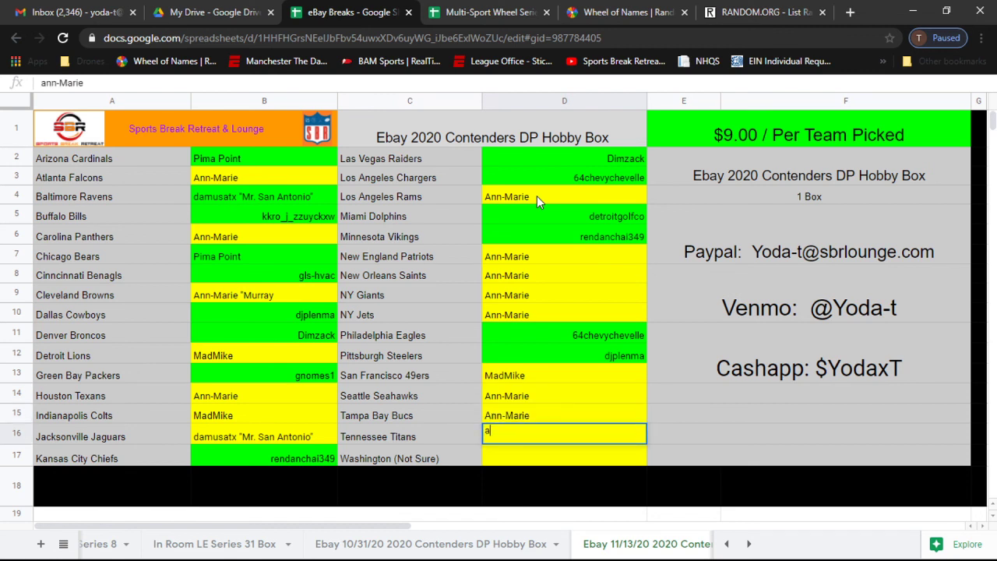
pyautogui.press('BackSpace')
pyautogui.write('a')
pyautogui.press('Return')
pyautogui.write('a')
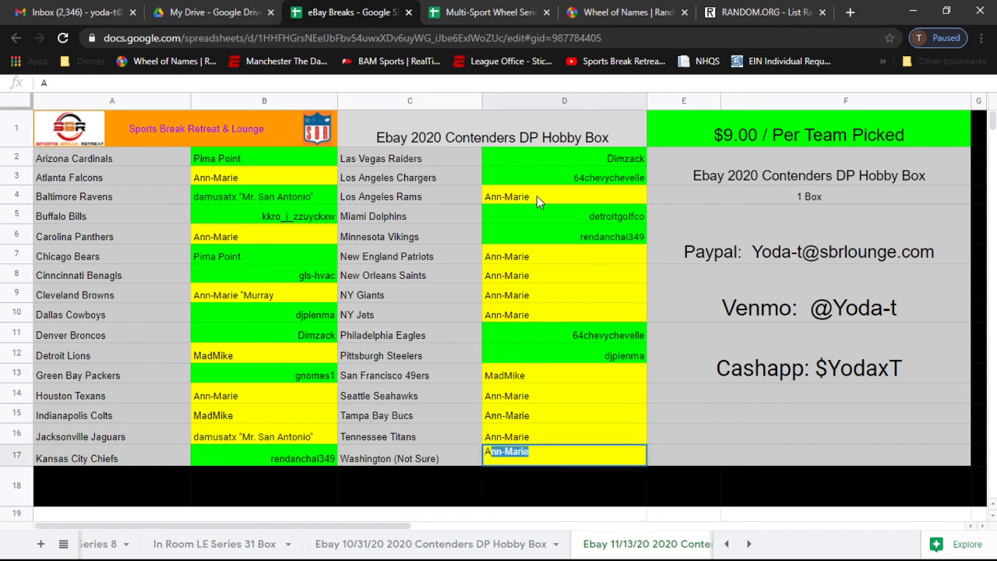
pyautogui.press('Return')
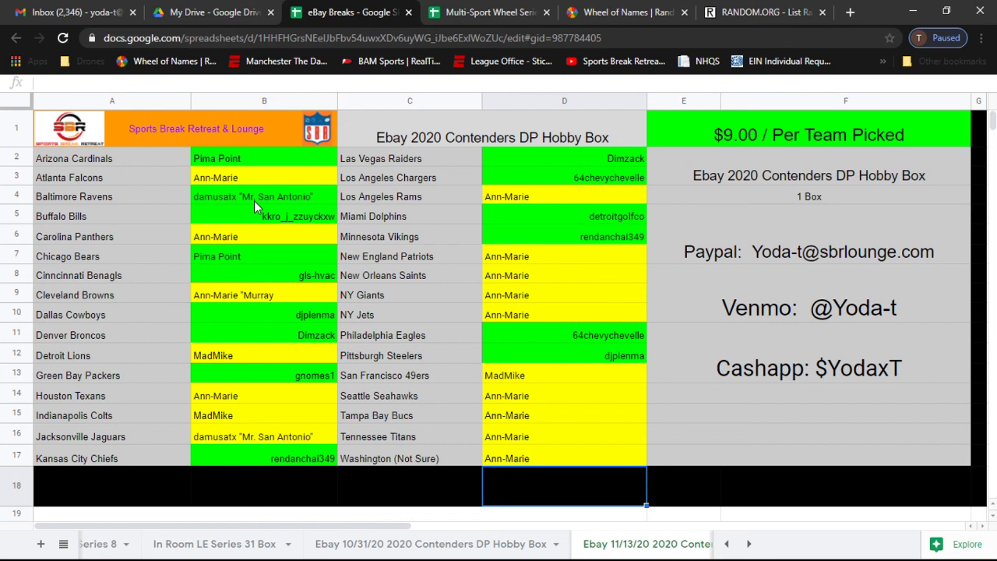
# Restore the hidden toolbar and fill the Jaguars buyer cell B16 green.
pyautogui.click(236, 435)
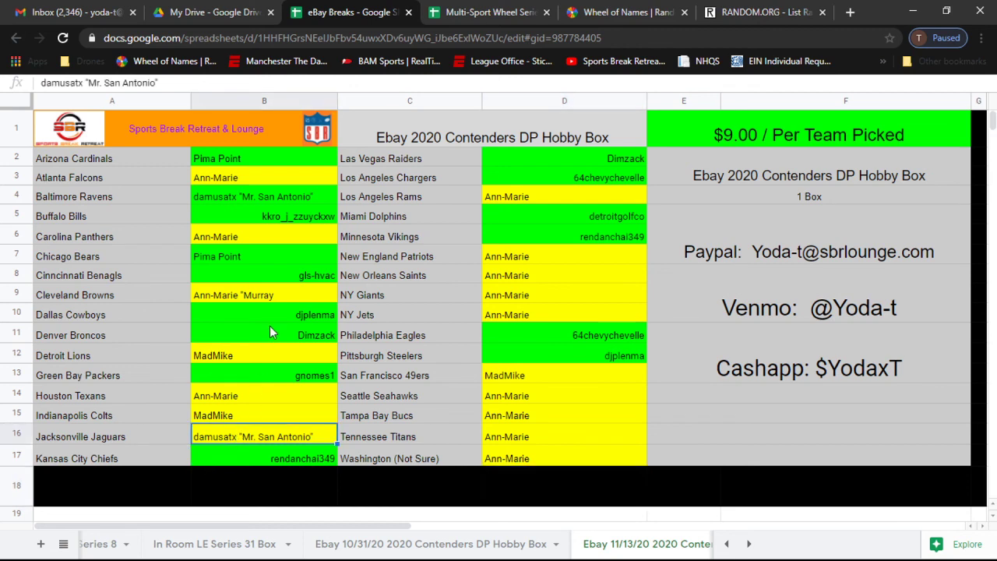
pyautogui.hotkey('ctrl', 'shift', 'f')
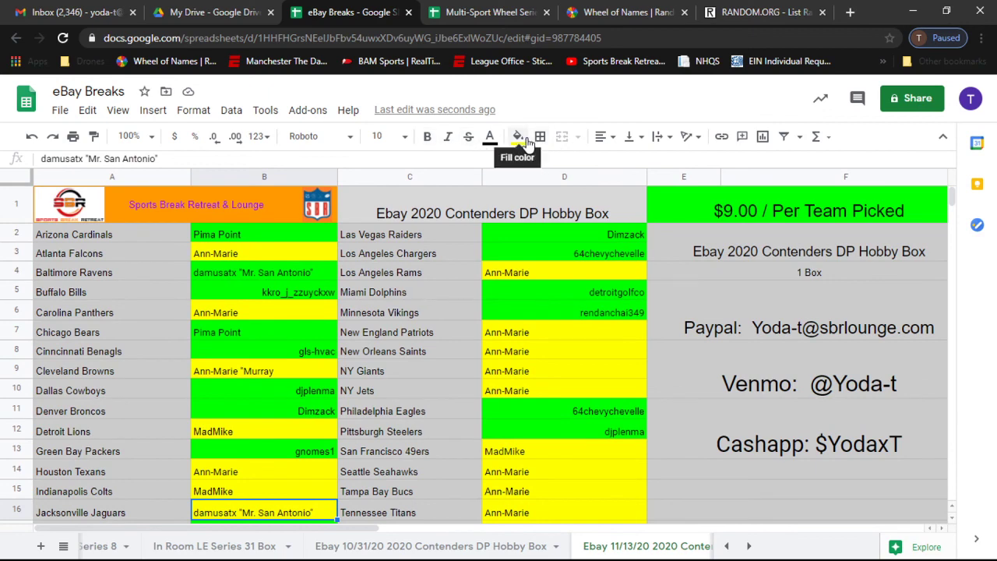
pyautogui.click(517, 137)
pyautogui.click(588, 205)
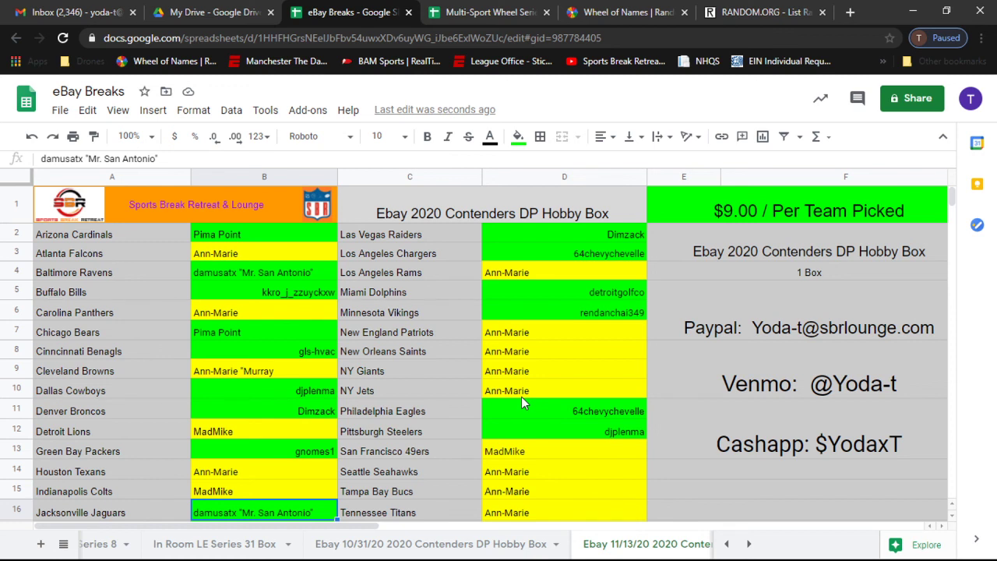
# Fill the buyer ranges B2:B16 and D2:D16 green.
pyautogui.moveTo(300, 236); pyautogui.dragTo(288, 514)
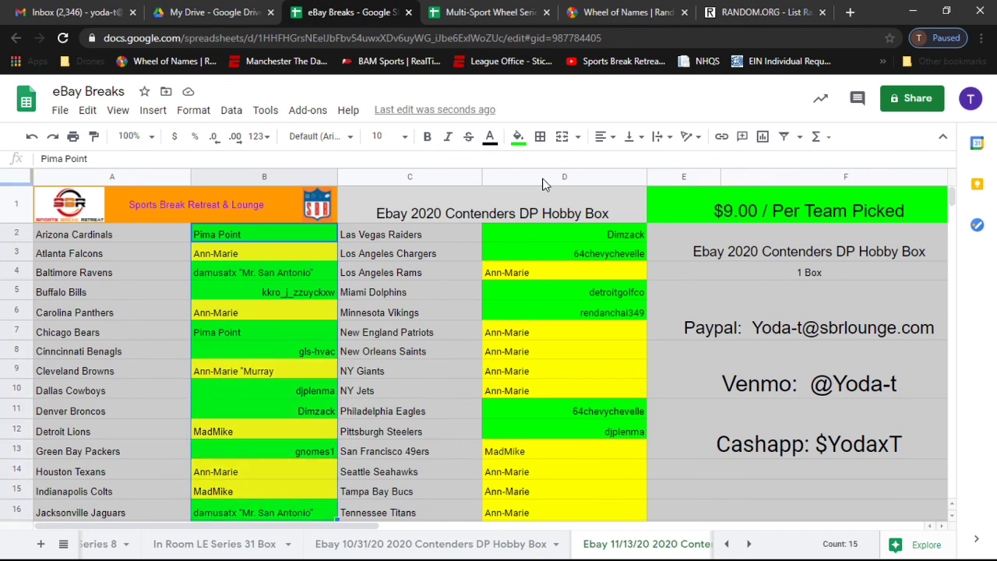
pyautogui.click(518, 137)
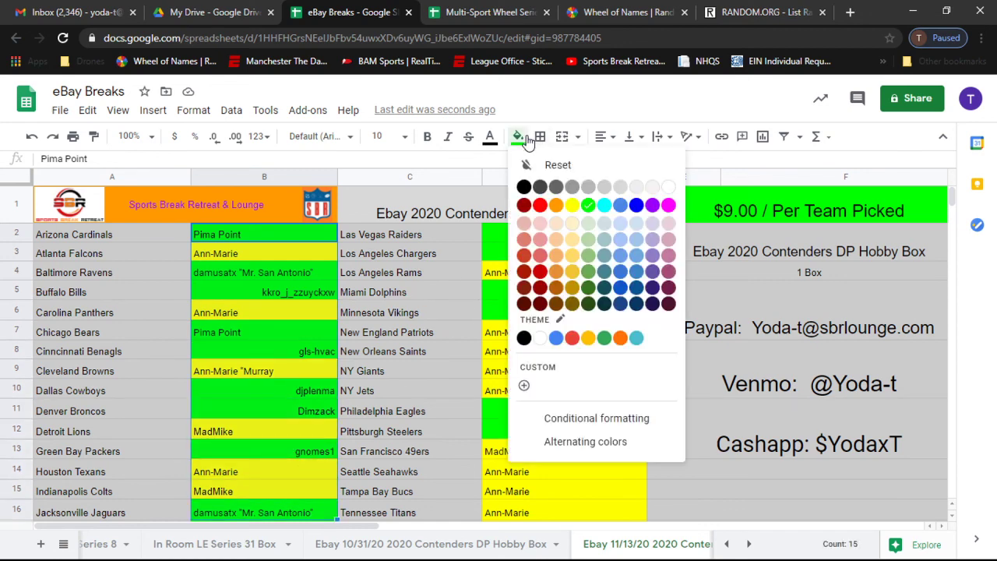
pyautogui.click(589, 204)
pyautogui.moveTo(570, 236); pyautogui.dragTo(572, 520)
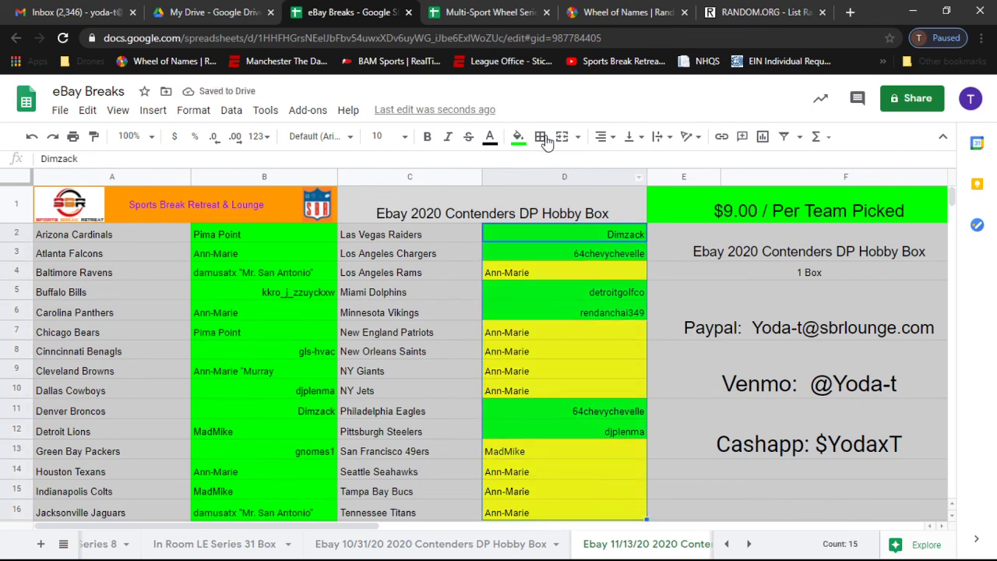
pyautogui.click(518, 137)
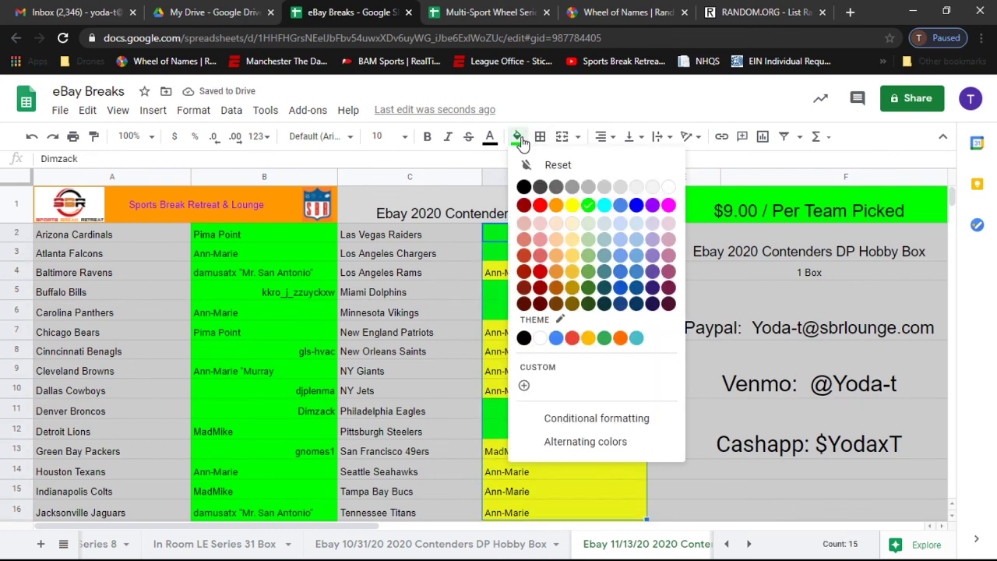
pyautogui.click(588, 205)
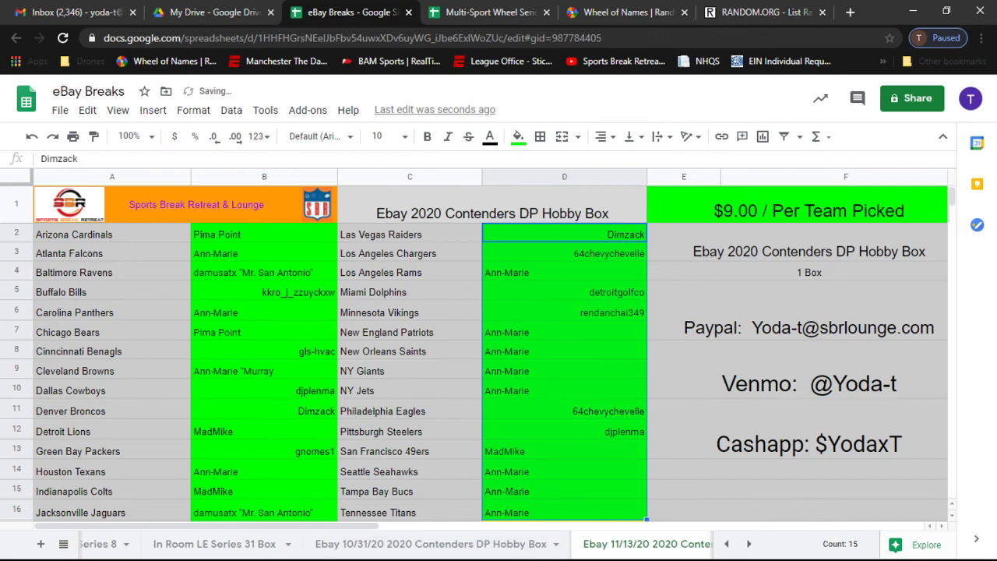
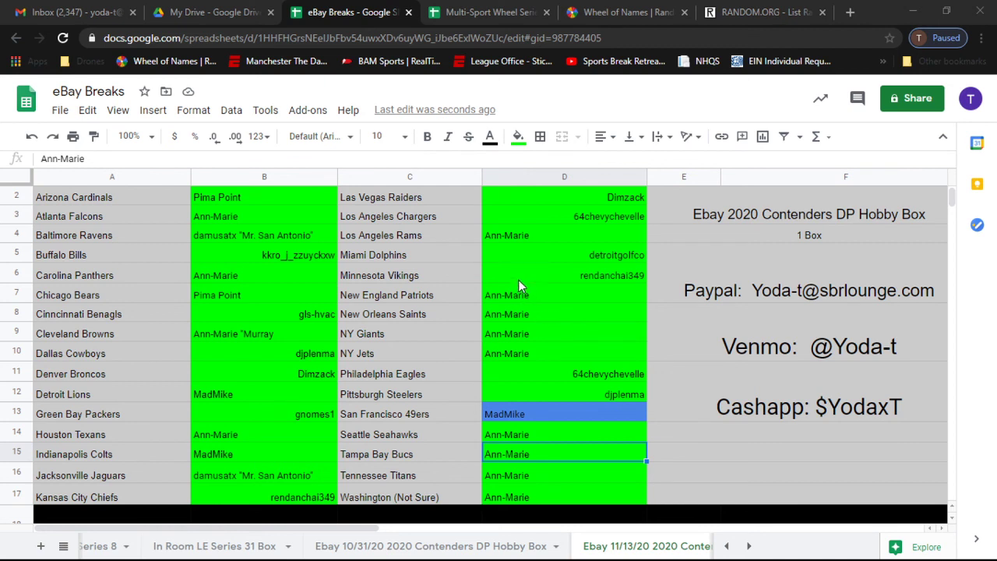
# Recolor buyer cells D3 and D8 from green to cornflower blue, then select D17.
pyautogui.click(503, 216)
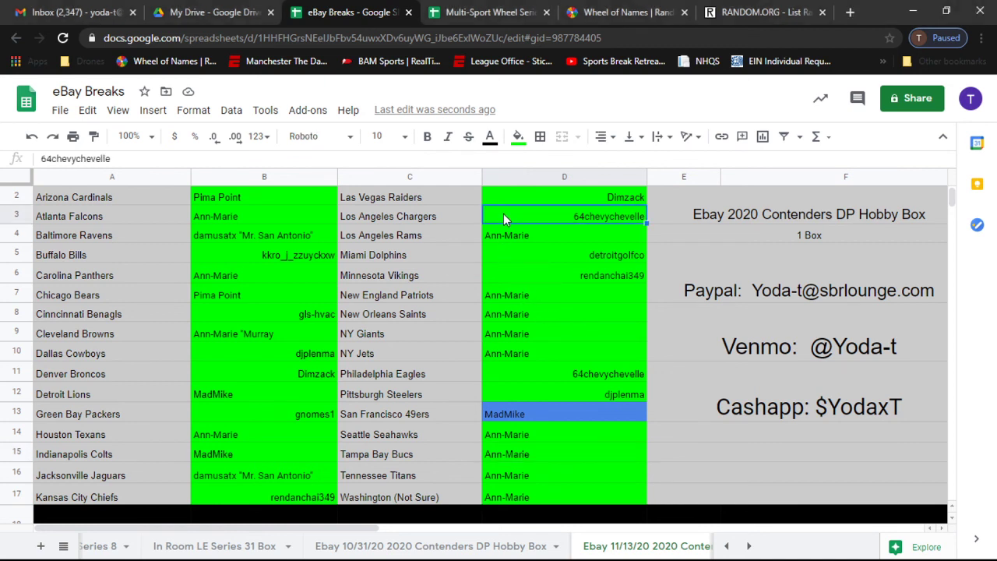
pyautogui.click(518, 137)
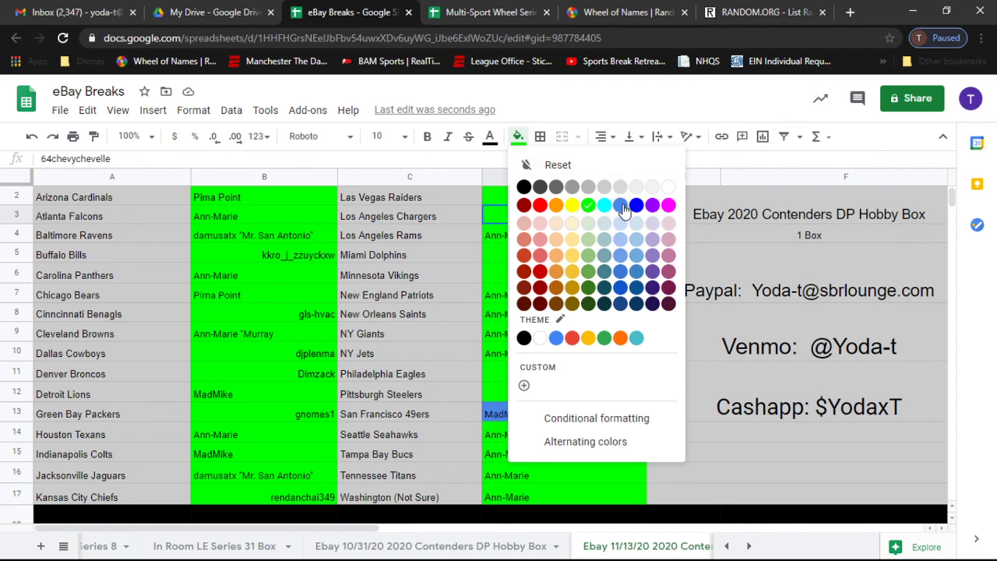
pyautogui.click(620, 204)
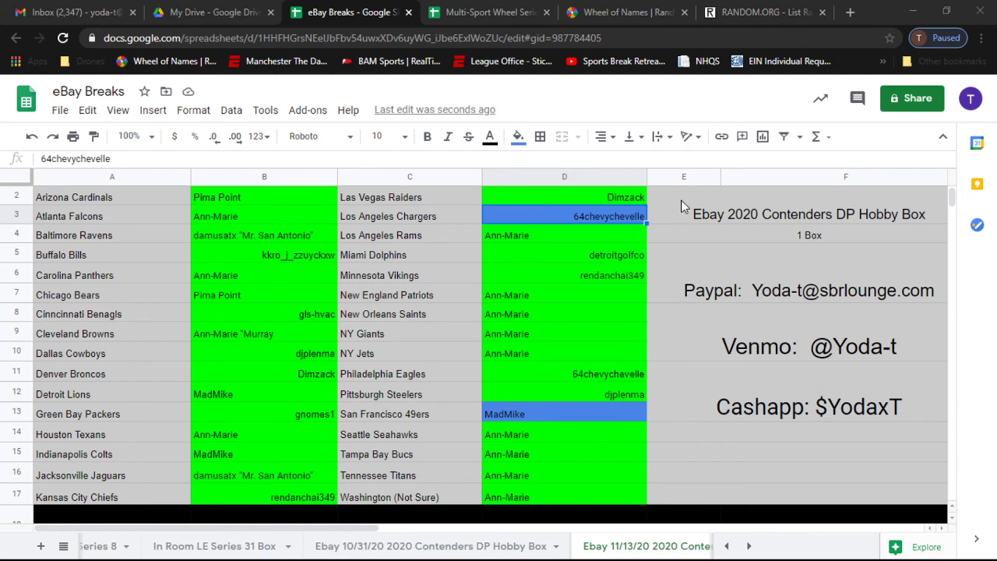
pyautogui.click(510, 314)
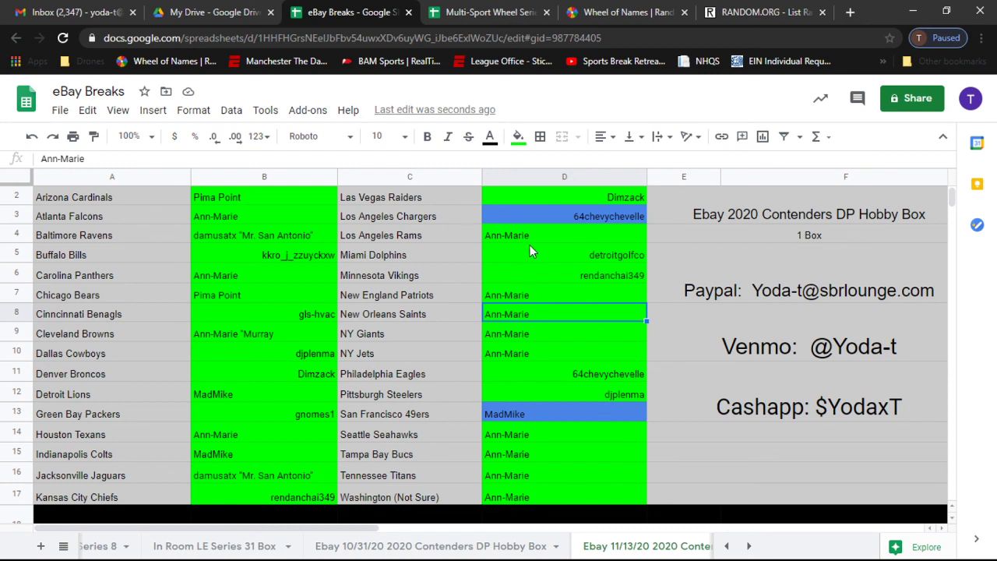
pyautogui.click(518, 136)
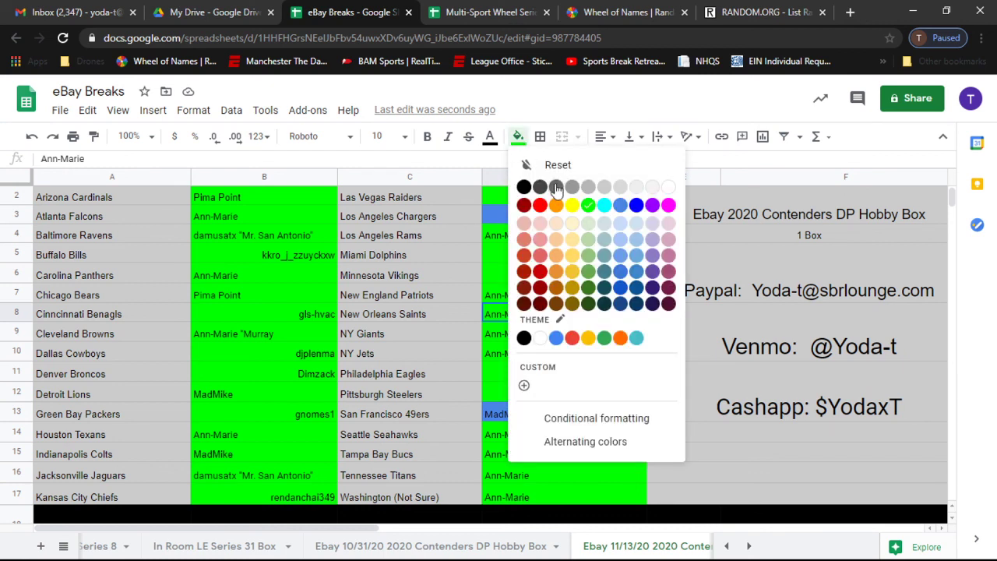
pyautogui.click(620, 205)
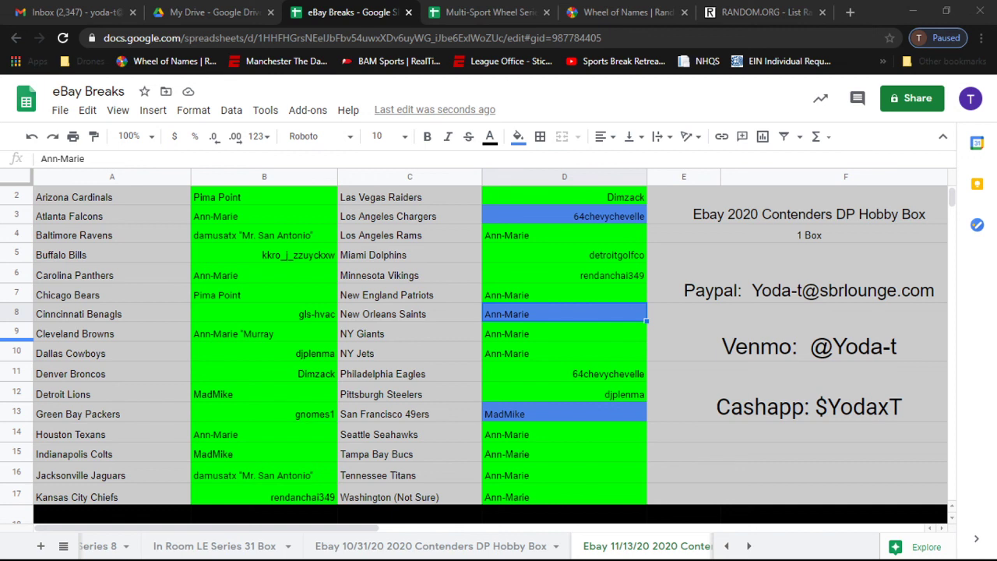
pyautogui.click(557, 494)
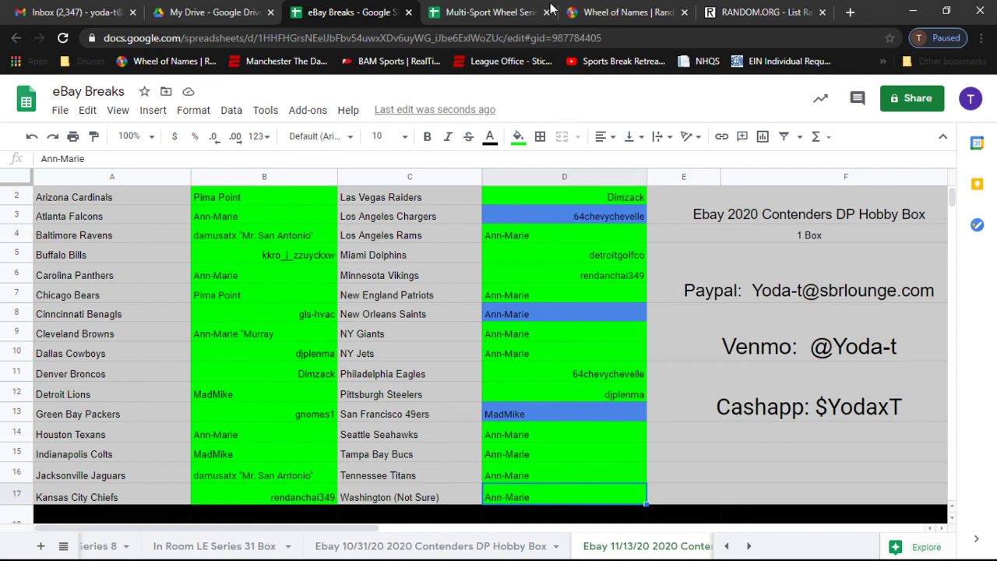
# Give the D17, B6 and D9 buyer cells a cornflower blue fill, then select D11.
pyautogui.click(518, 136)
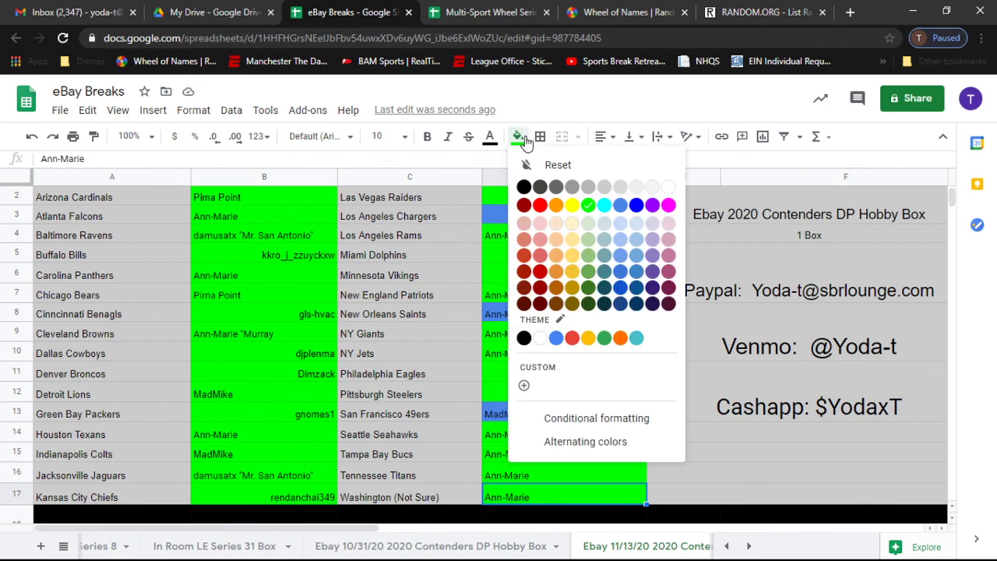
pyautogui.click(621, 204)
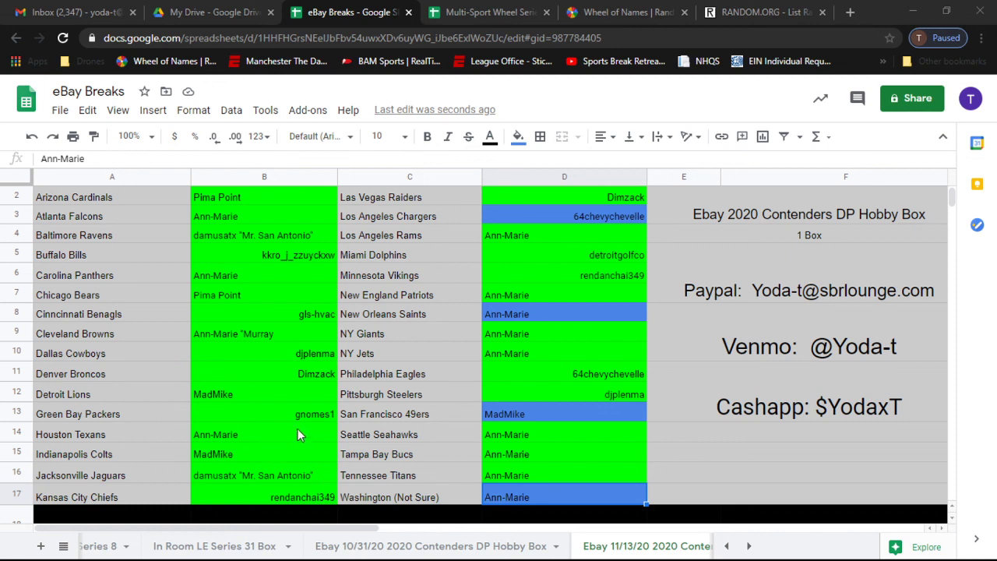
pyautogui.click(233, 277)
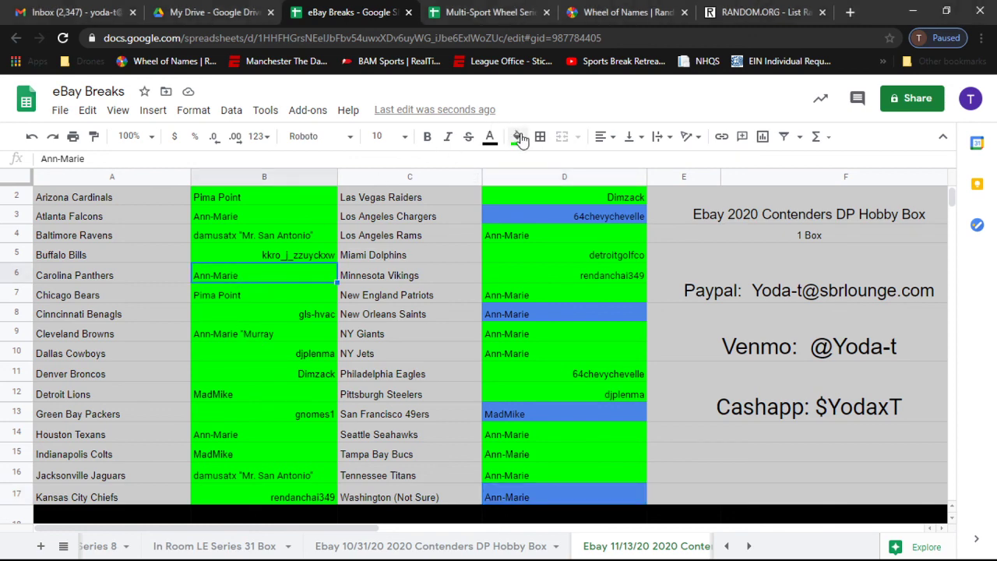
pyautogui.click(518, 137)
pyautogui.click(623, 206)
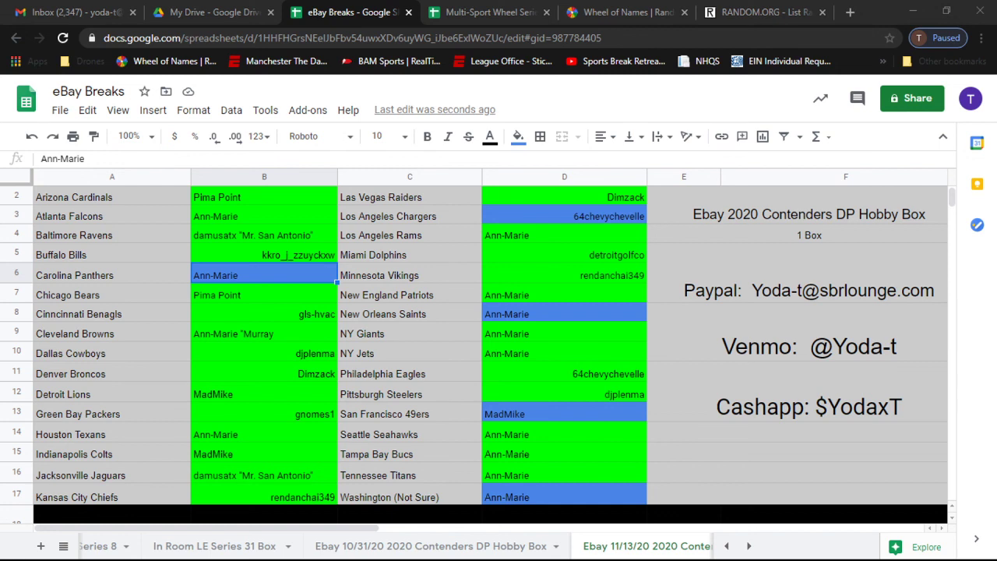
pyautogui.click(566, 335)
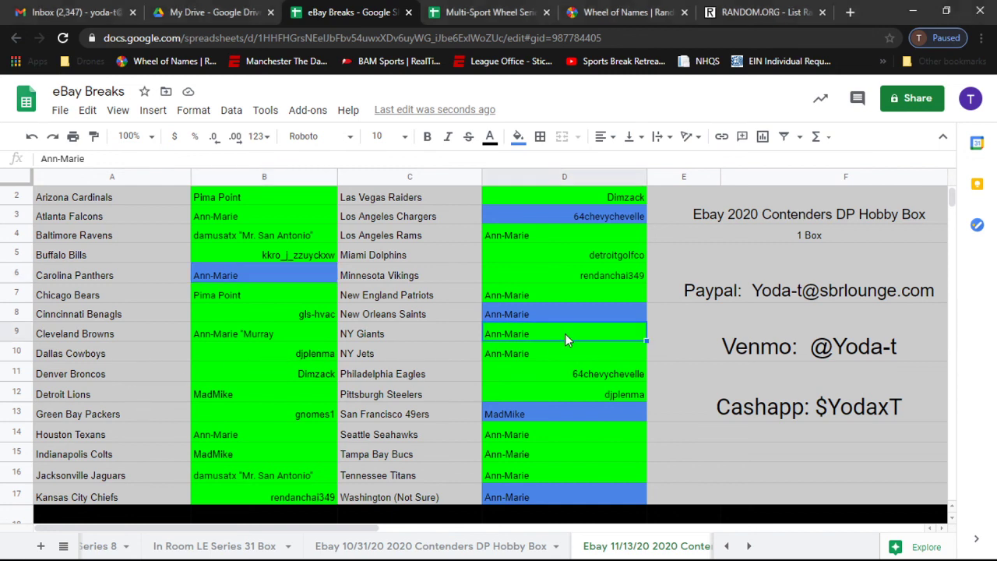
pyautogui.click(518, 136)
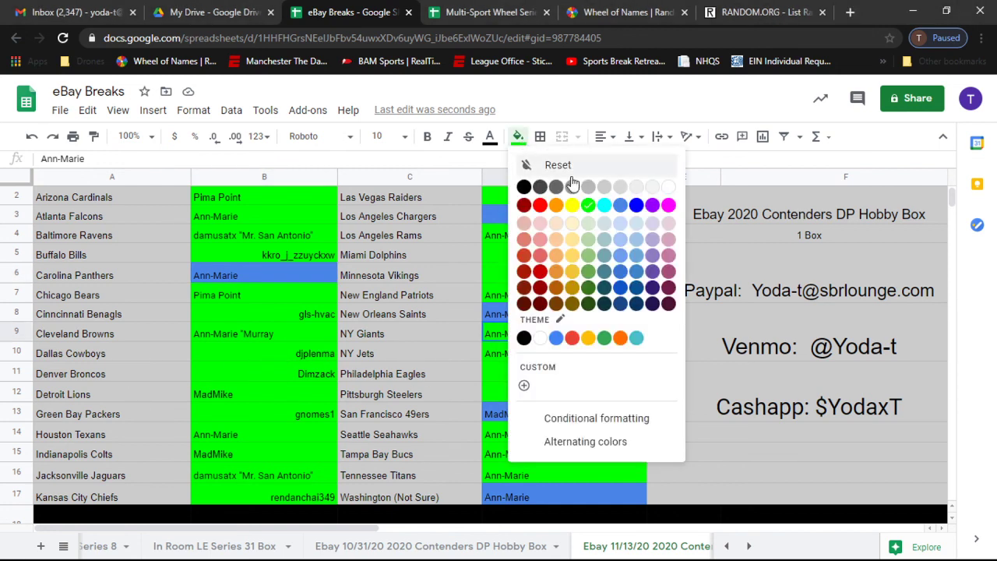
pyautogui.click(621, 205)
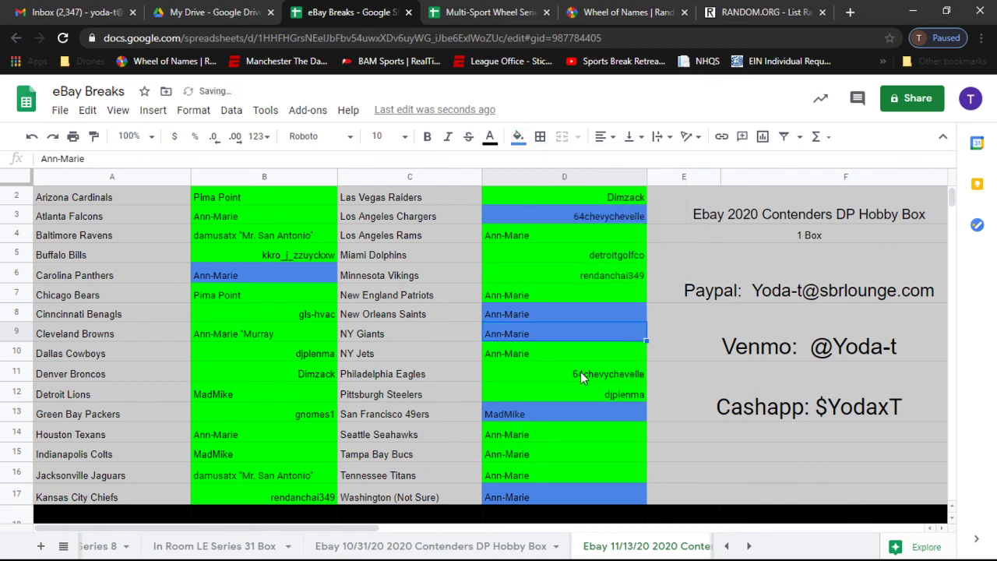
pyautogui.click(558, 374)
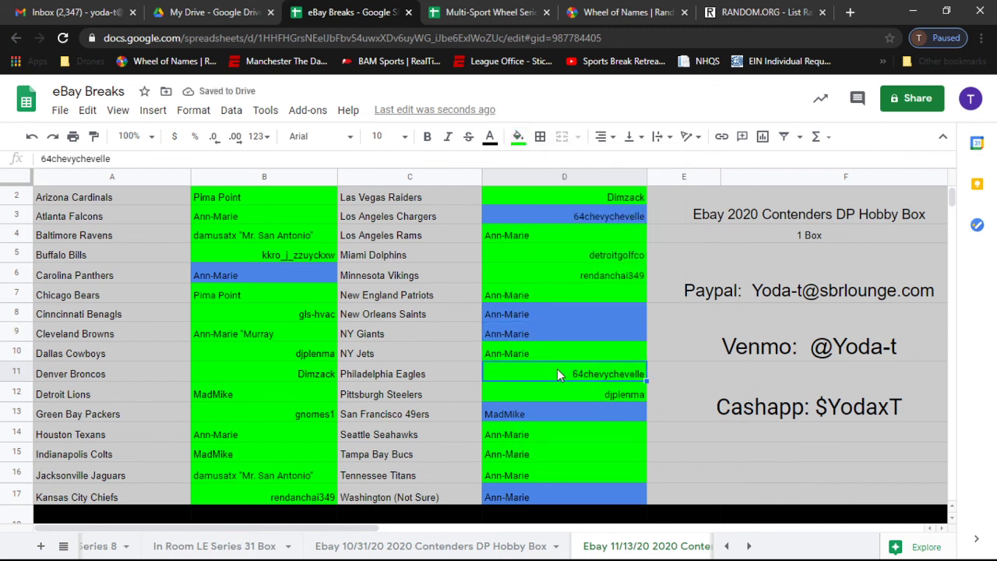